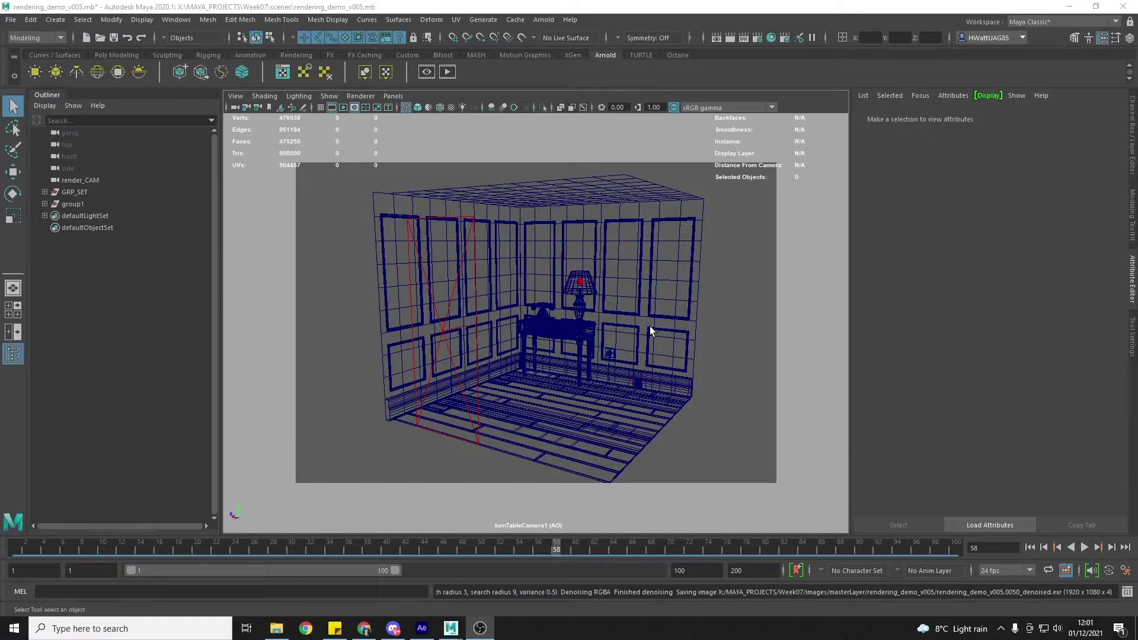
Look through the folder of rendered EXR frames, then close the browser and return to Maya.
{"action": "left_click", "coordinate": [276, 629]}
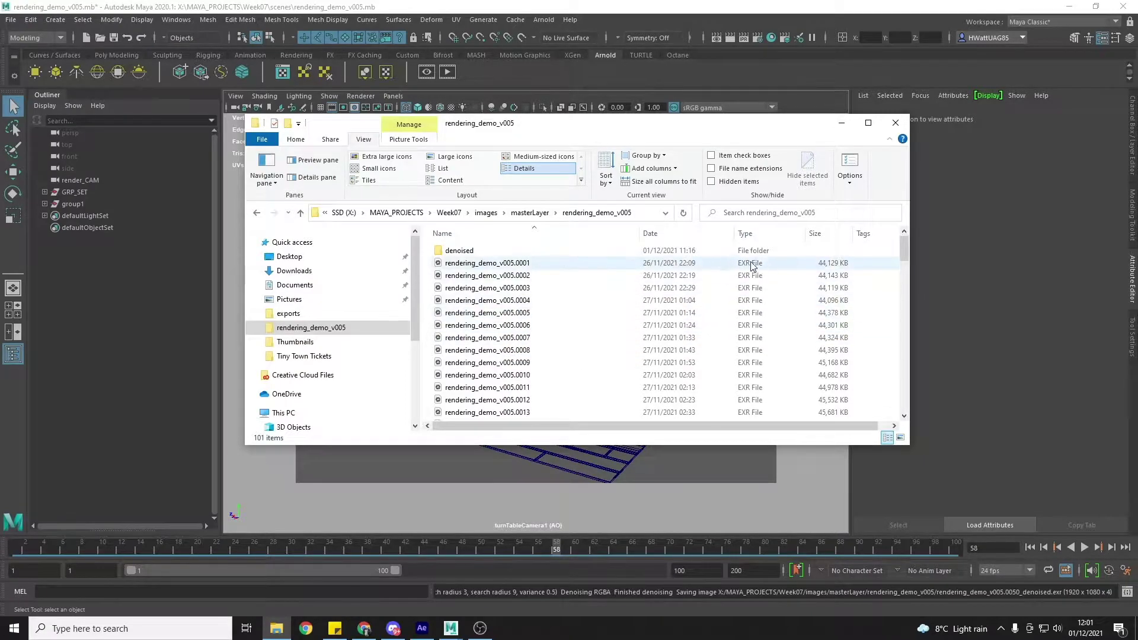
{"action": "scroll", "coordinate": [898, 265], "scroll_direction": "down", "scroll_amount": 2}
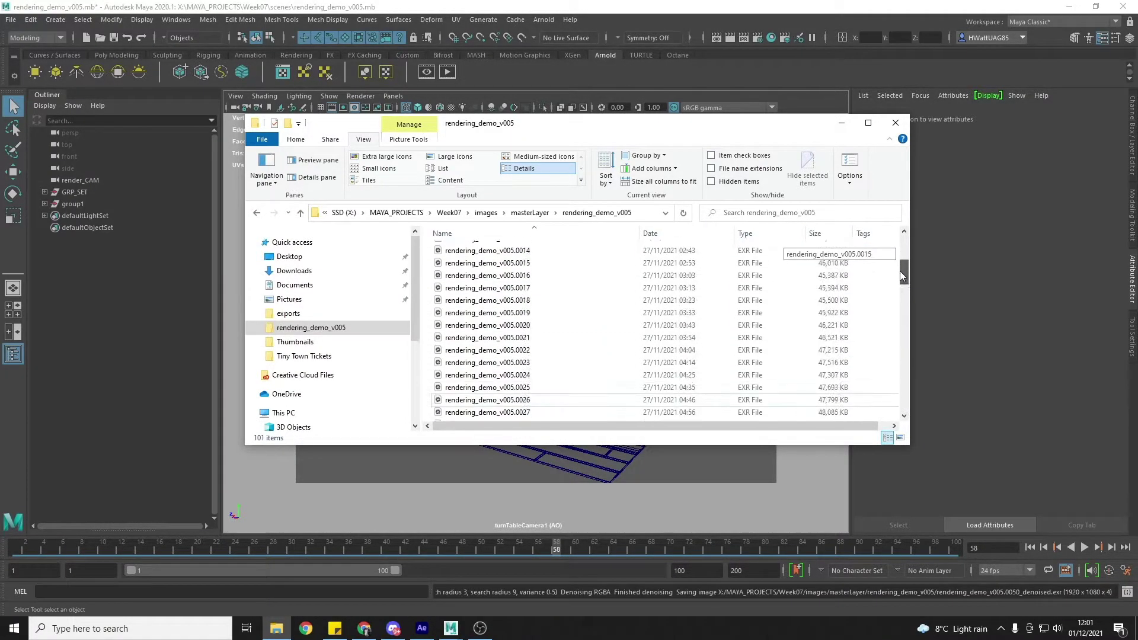
{"action": "left_click", "coordinate": [895, 123]}
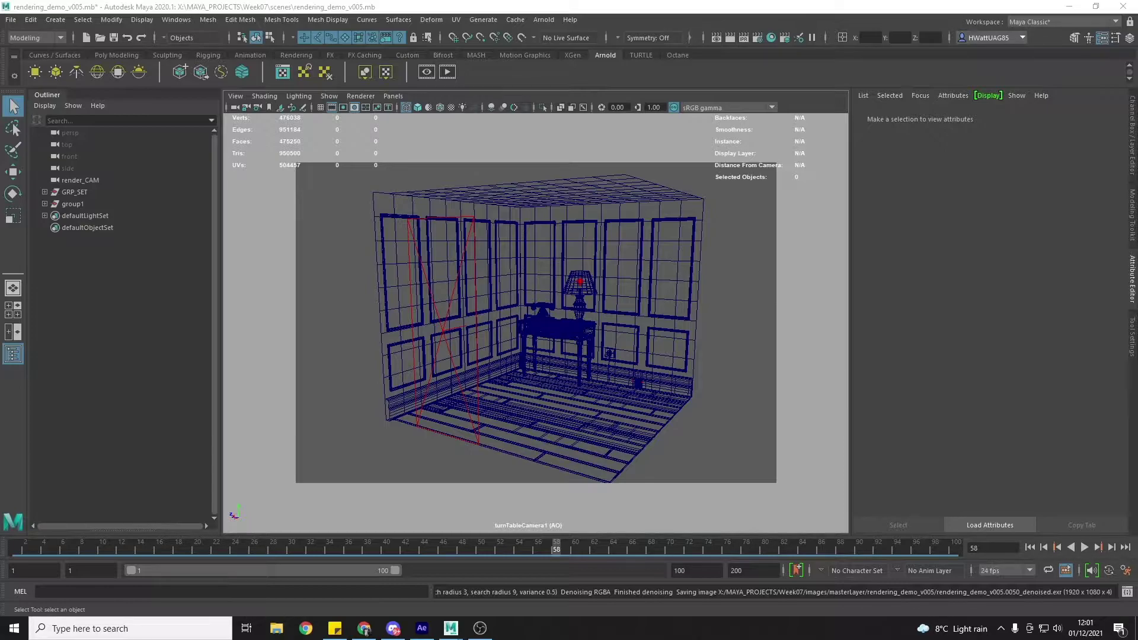
Maximize After Effects and import the rendering_demo_v005 EXR frames as one OpenEXR sequence.
{"action": "left_click", "coordinate": [421, 629]}
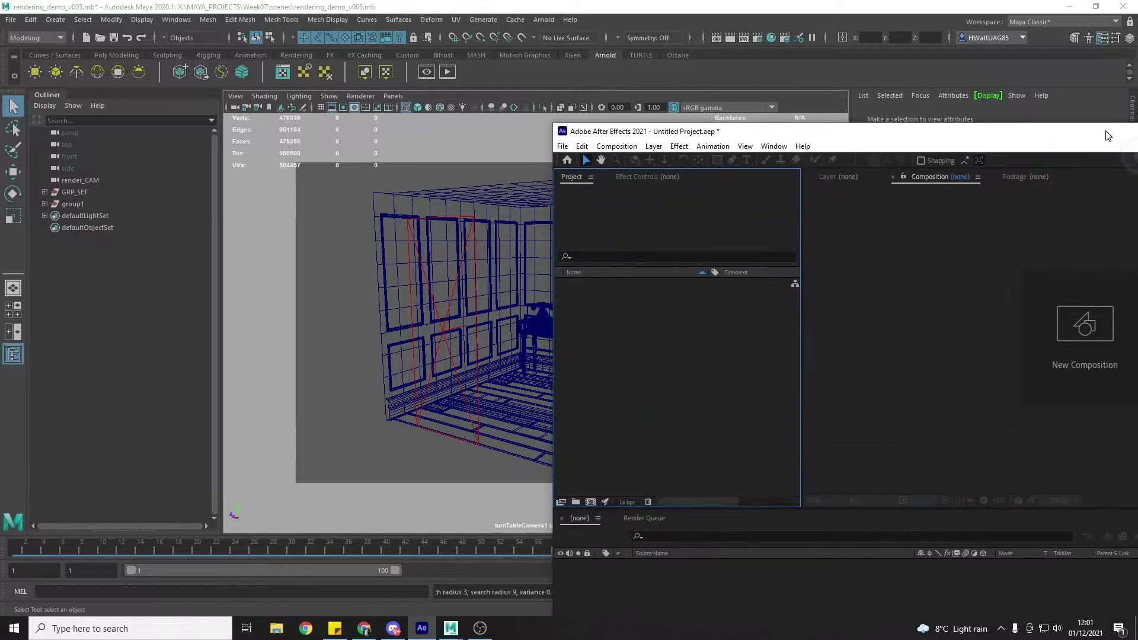
{"action": "left_click", "coordinate": [1072, 40]}
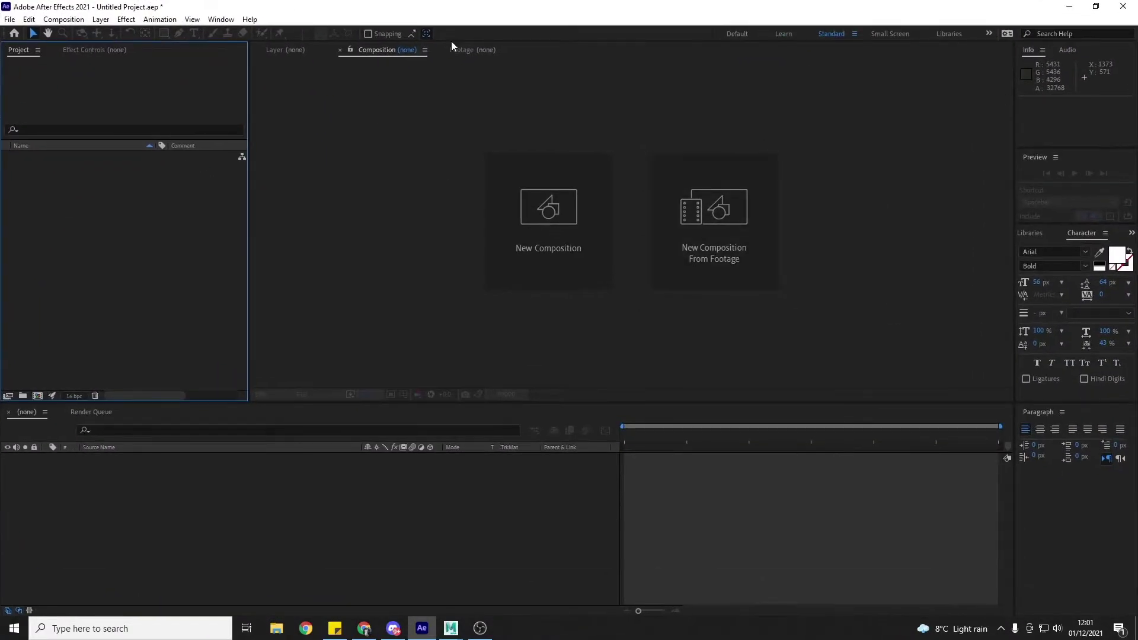
{"action": "right_click", "coordinate": [67, 227]}
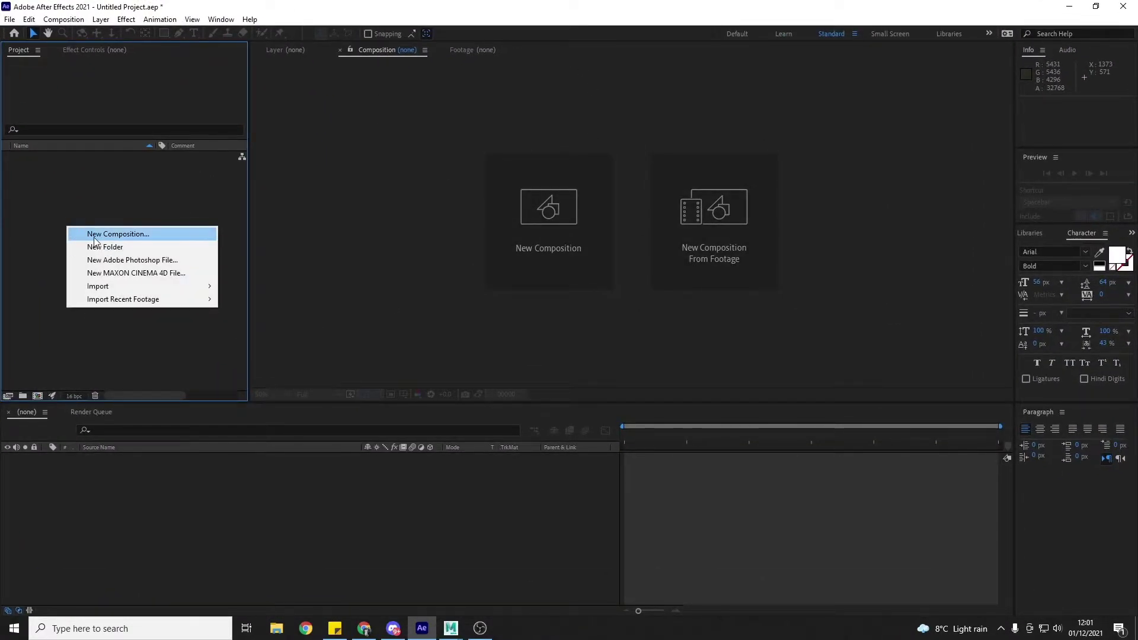
{"action": "mouse_move", "coordinate": [115, 288]}
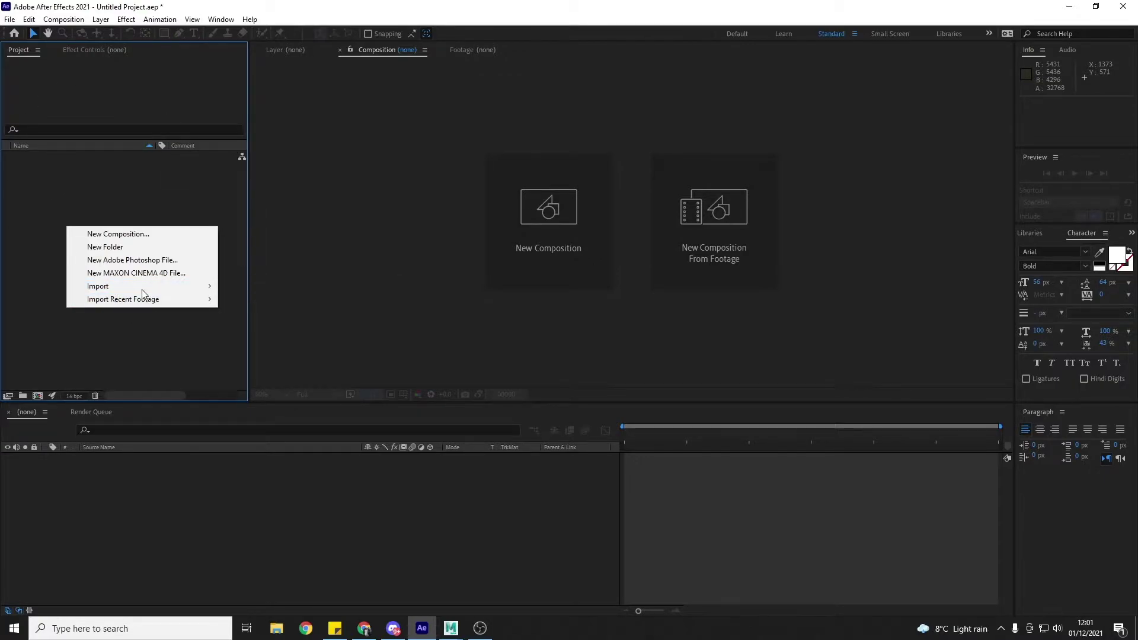
{"action": "left_click", "coordinate": [242, 288]}
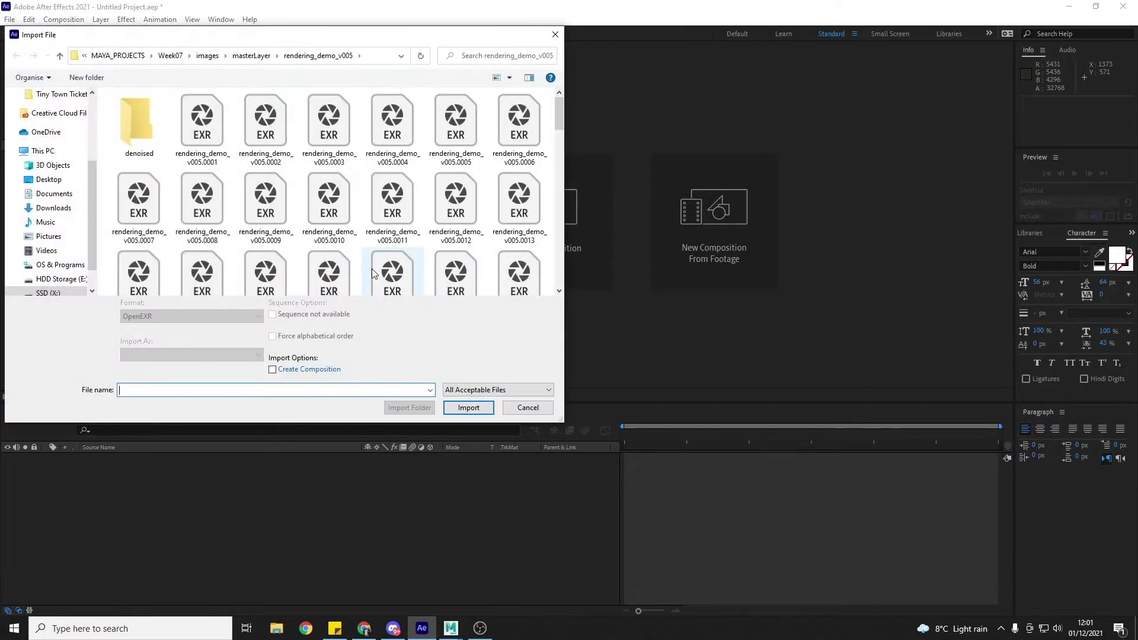
{"action": "left_click", "coordinate": [204, 139]}
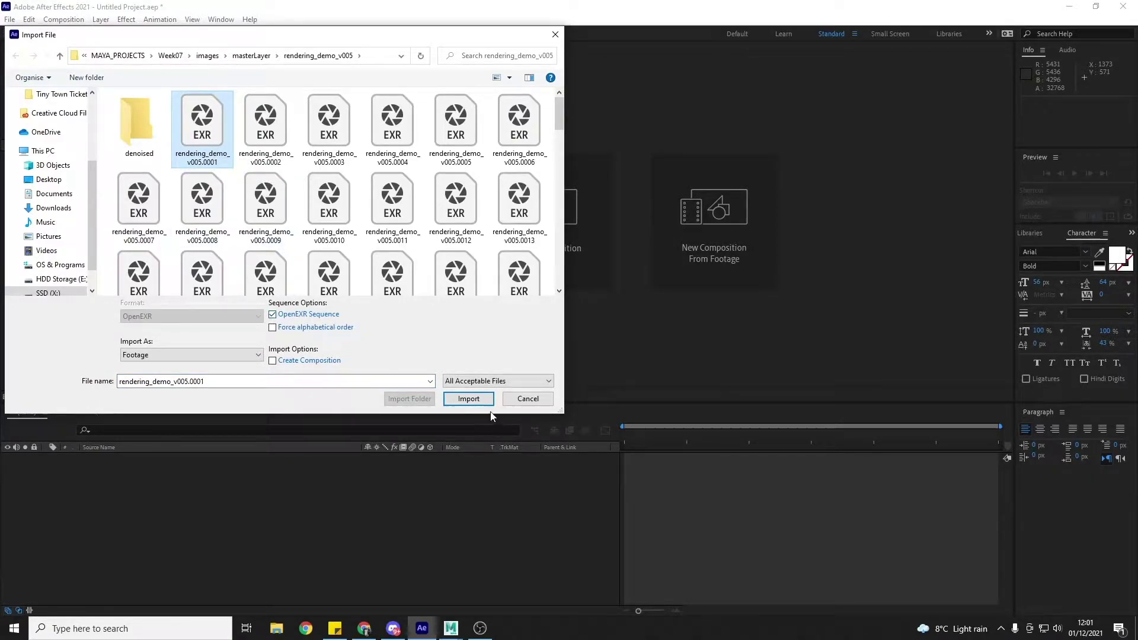
{"action": "left_click", "coordinate": [472, 398]}
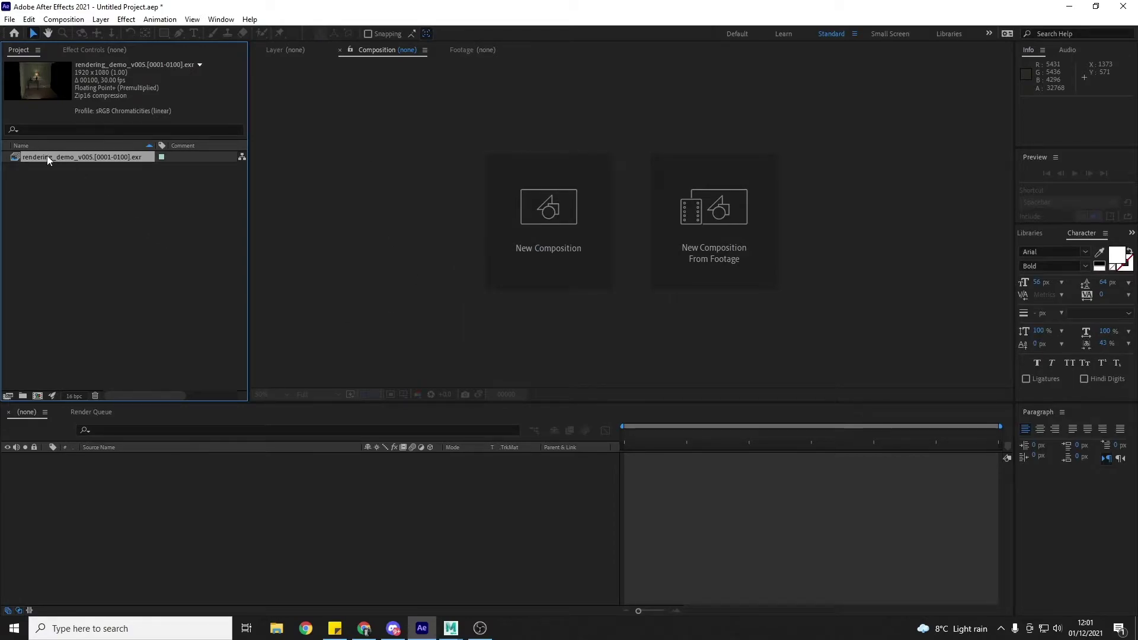
Interpret the imported EXR footage at 25 fps.
{"action": "right_click", "coordinate": [52, 156]}
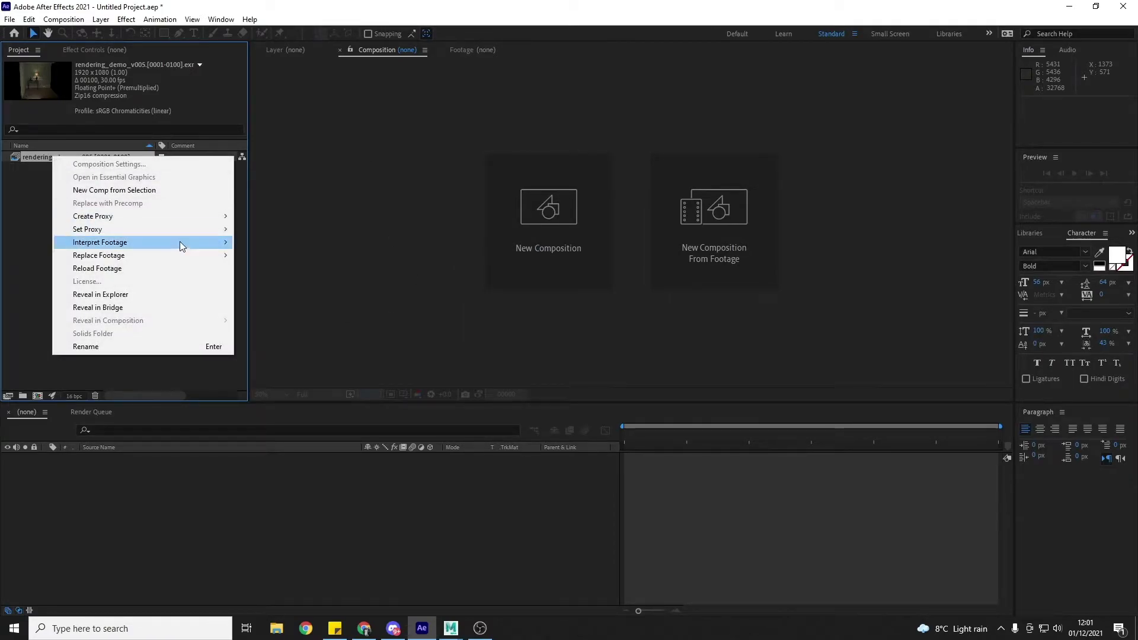
{"action": "mouse_move", "coordinate": [179, 242]}
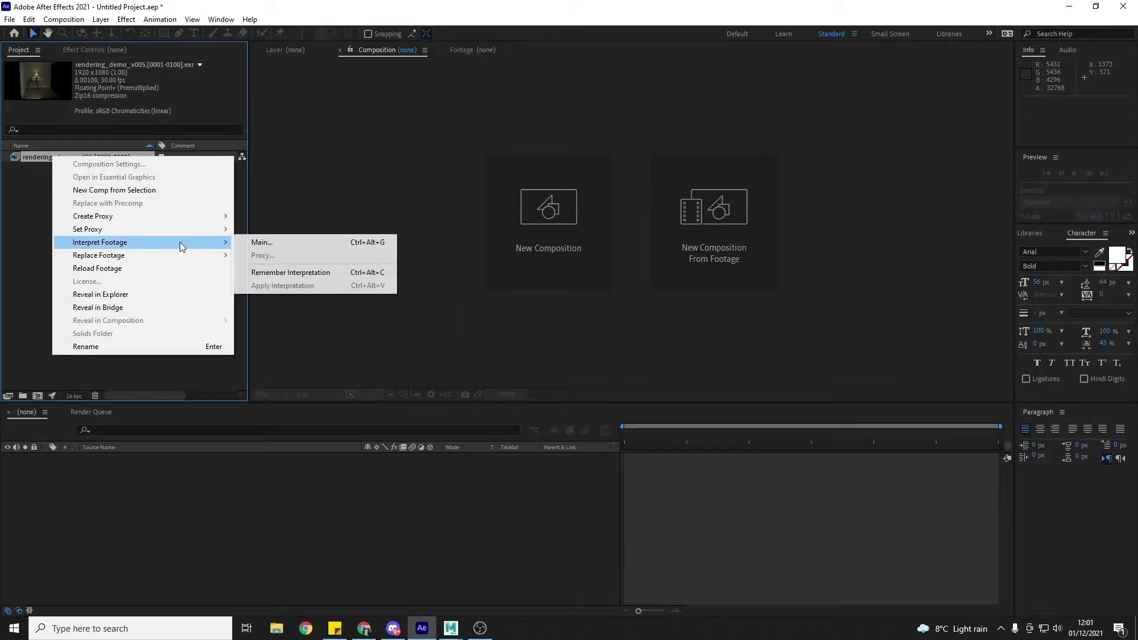
{"action": "left_click", "coordinate": [268, 242]}
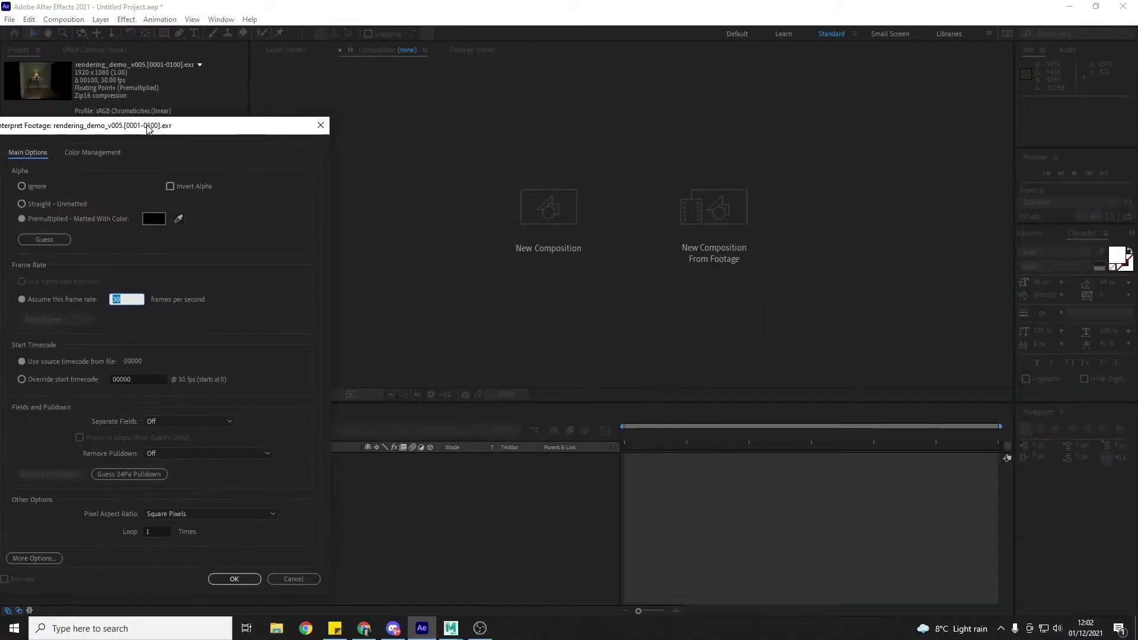
{"action": "type", "text": "25"}
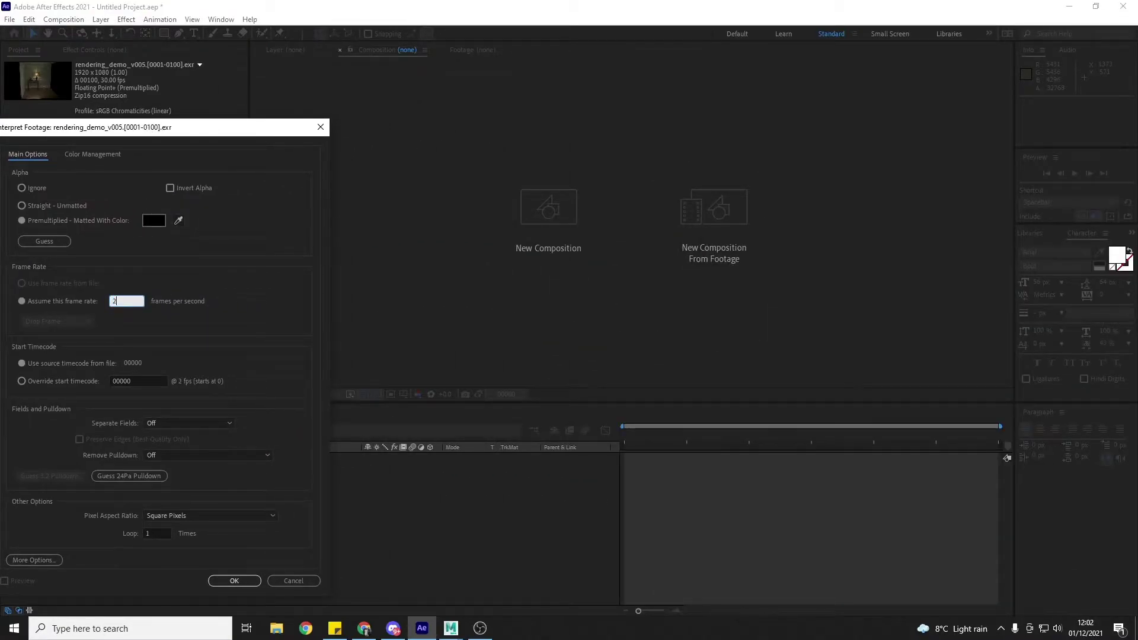
{"action": "left_click", "coordinate": [235, 582]}
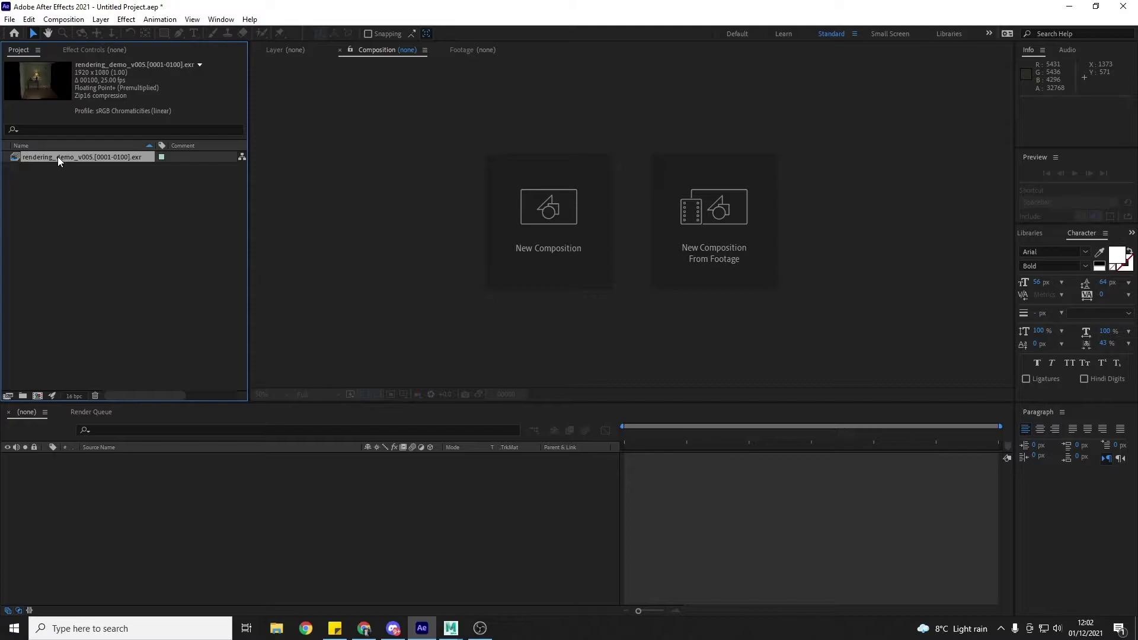
Create the rendering_demo_v005 composition from the EXR footage.
{"action": "left_click_drag", "start_coordinate": [58, 158], "coordinate": [38, 397]}
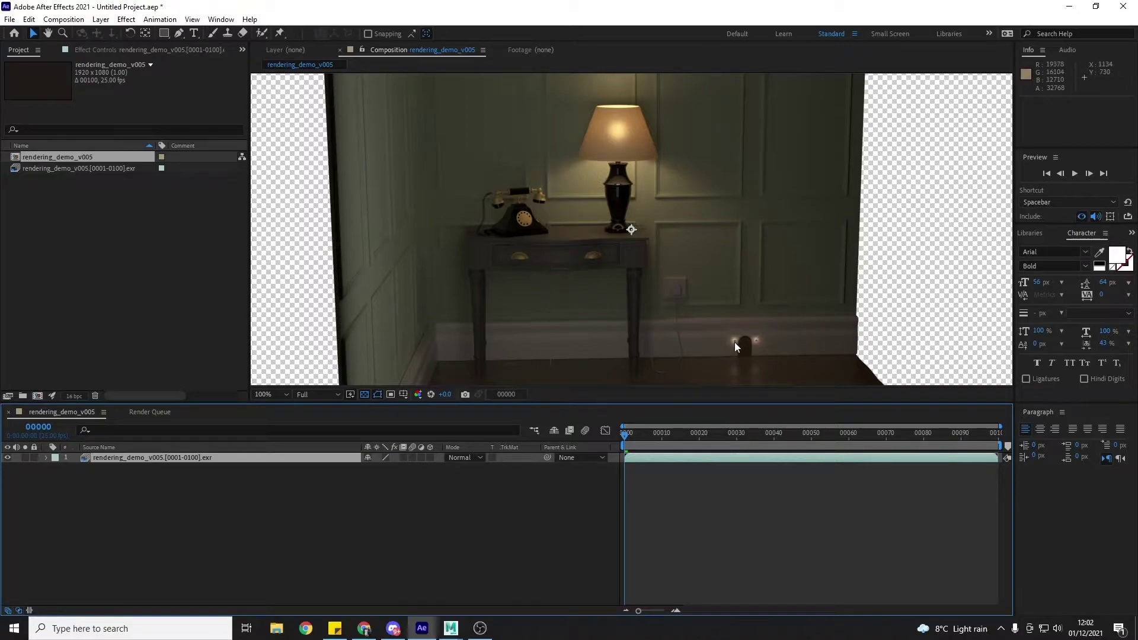
{"action": "scroll", "coordinate": [734, 343], "scroll_direction": "down", "scroll_amount": 3}
{"action": "scroll", "coordinate": [734, 343], "scroll_direction": "up", "scroll_amount": 1}
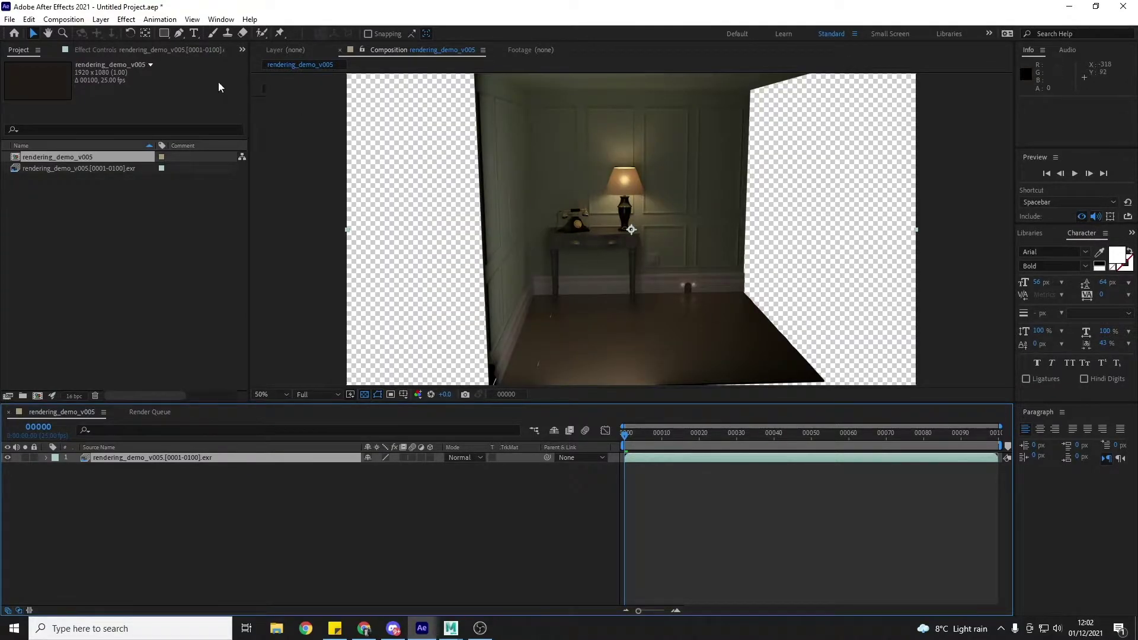
Add Black Solid 1 beneath the render layer and play the composition preview.
{"action": "left_click", "coordinate": [101, 19]}
{"action": "mouse_move", "coordinate": [254, 35]}
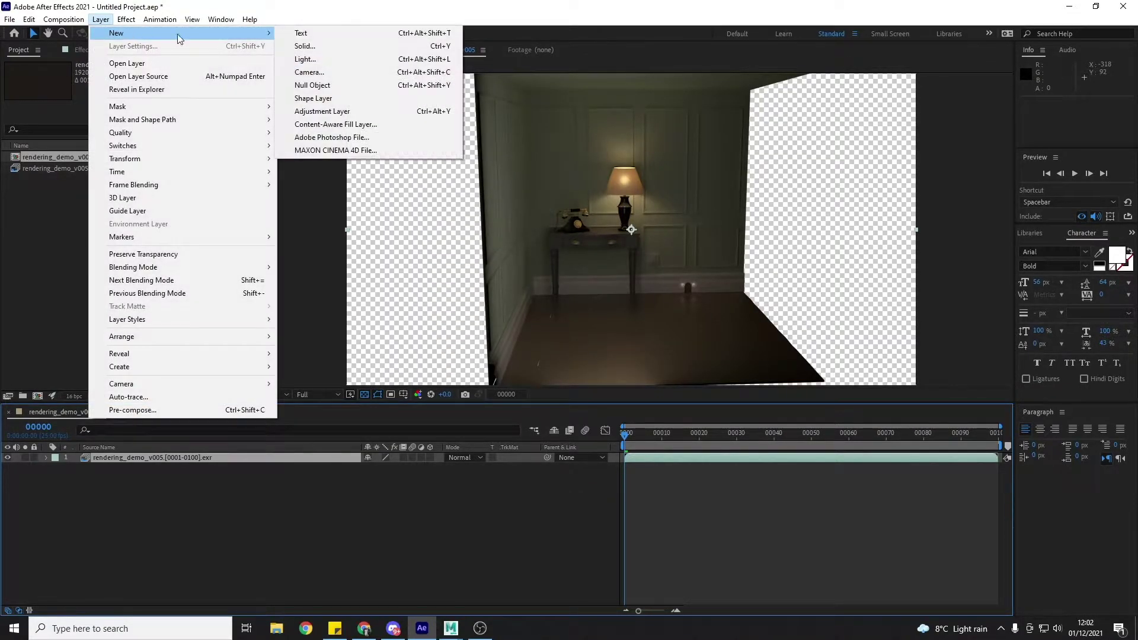
{"action": "left_click", "coordinate": [349, 48]}
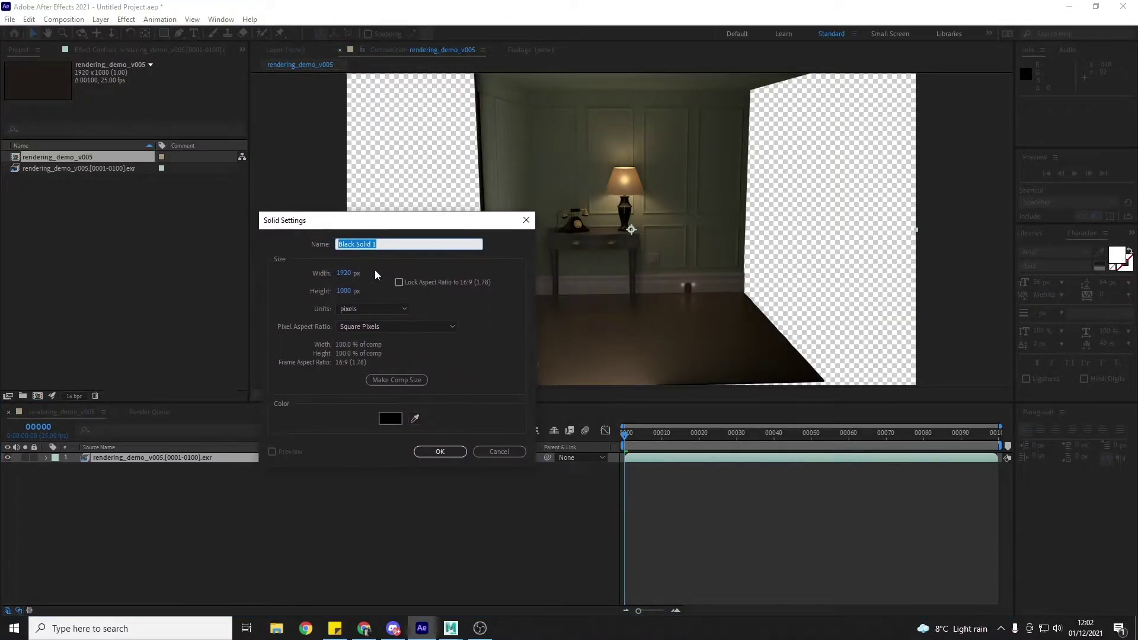
{"action": "left_click", "coordinate": [440, 452]}
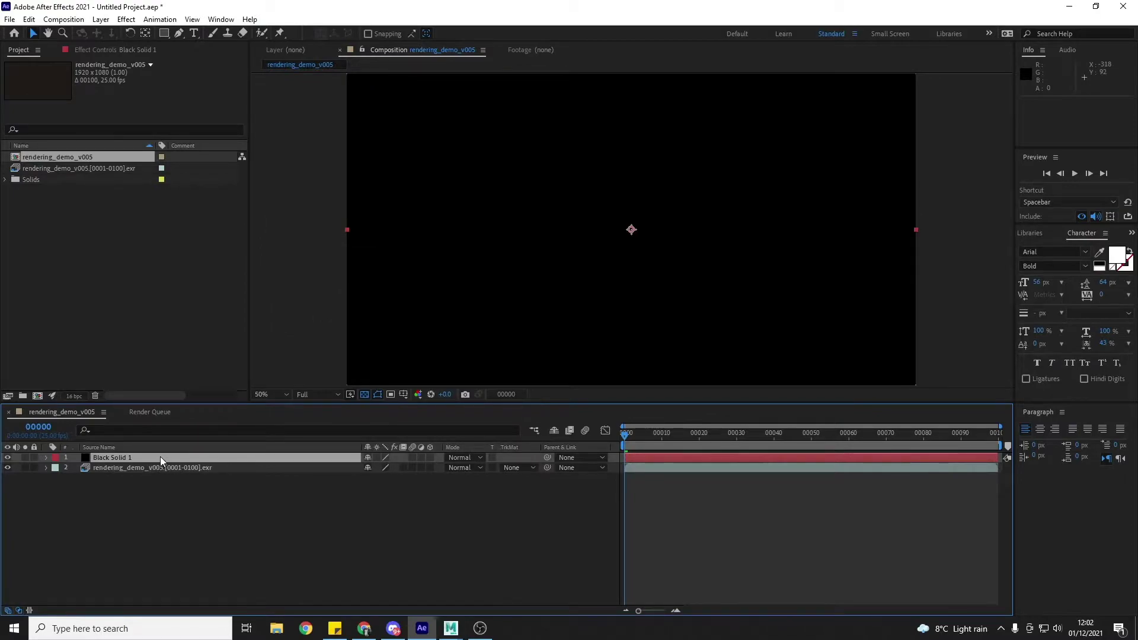
{"action": "left_click_drag", "start_coordinate": [160, 456], "coordinate": [153, 489]}
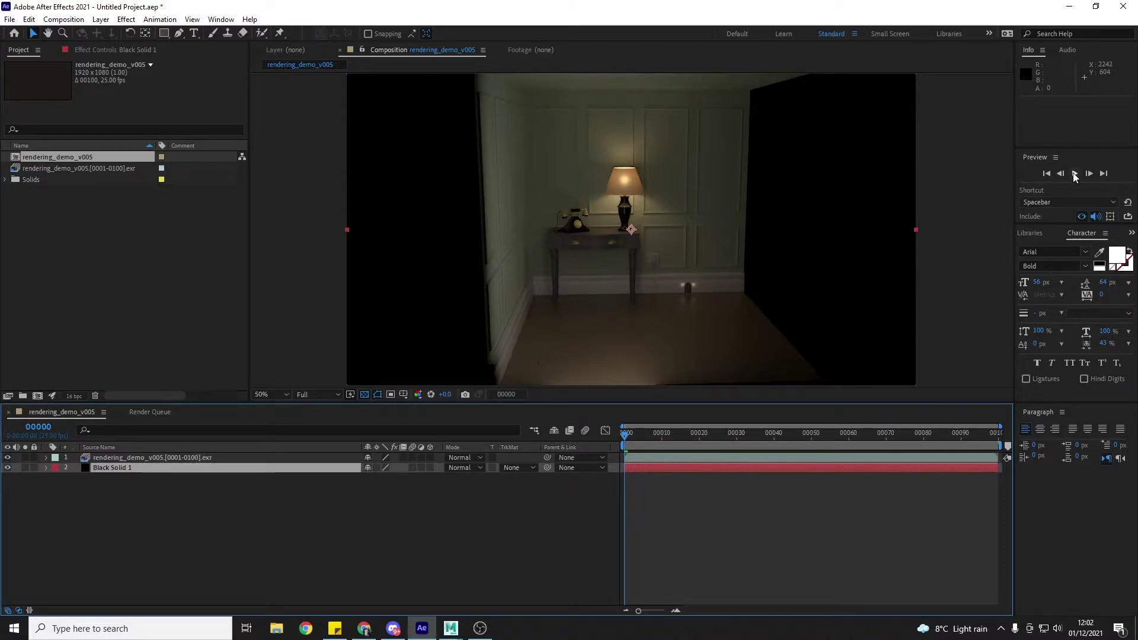
{"action": "left_click", "coordinate": [1075, 175]}
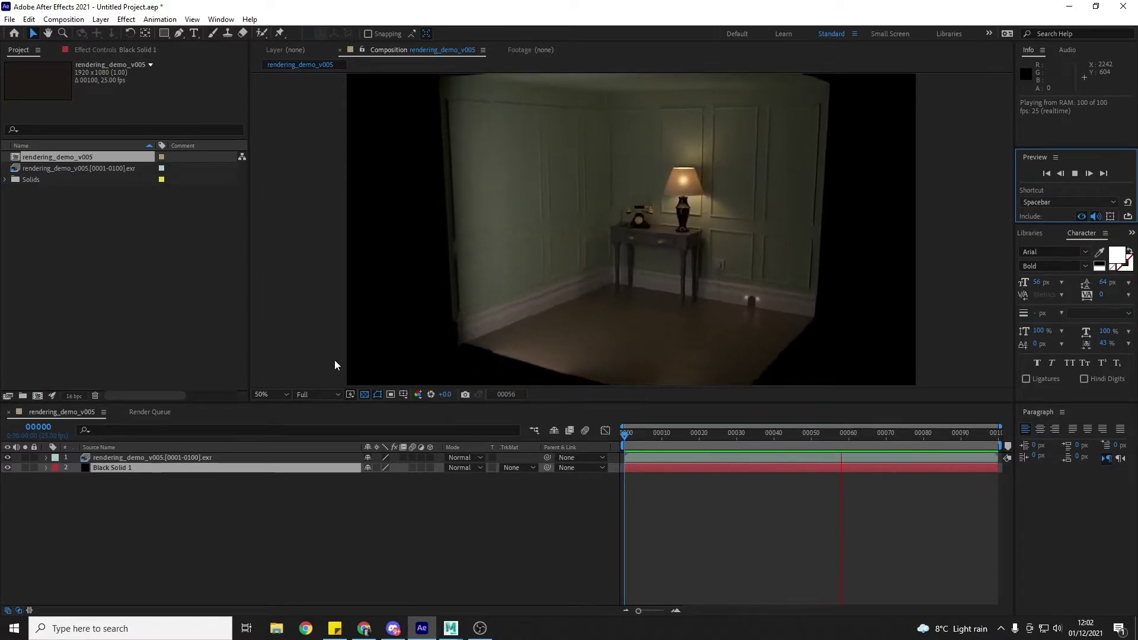
View the render at 100%, stop playback on frame 33, and scrub back to earlier frames.
{"action": "left_click", "coordinate": [263, 394]}
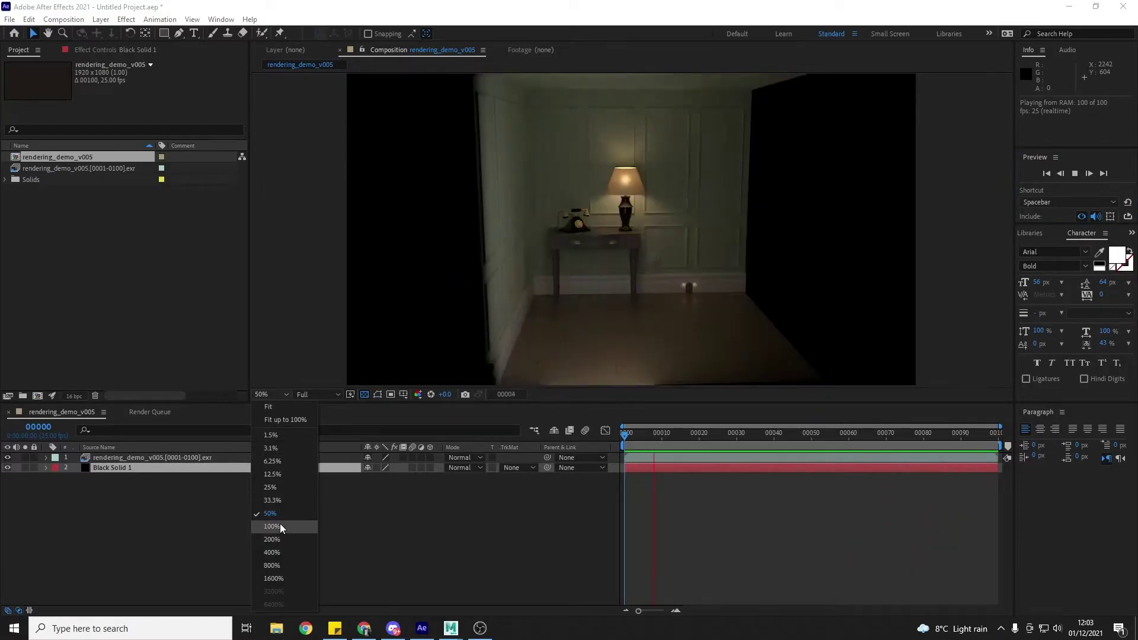
{"action": "left_click", "coordinate": [281, 528]}
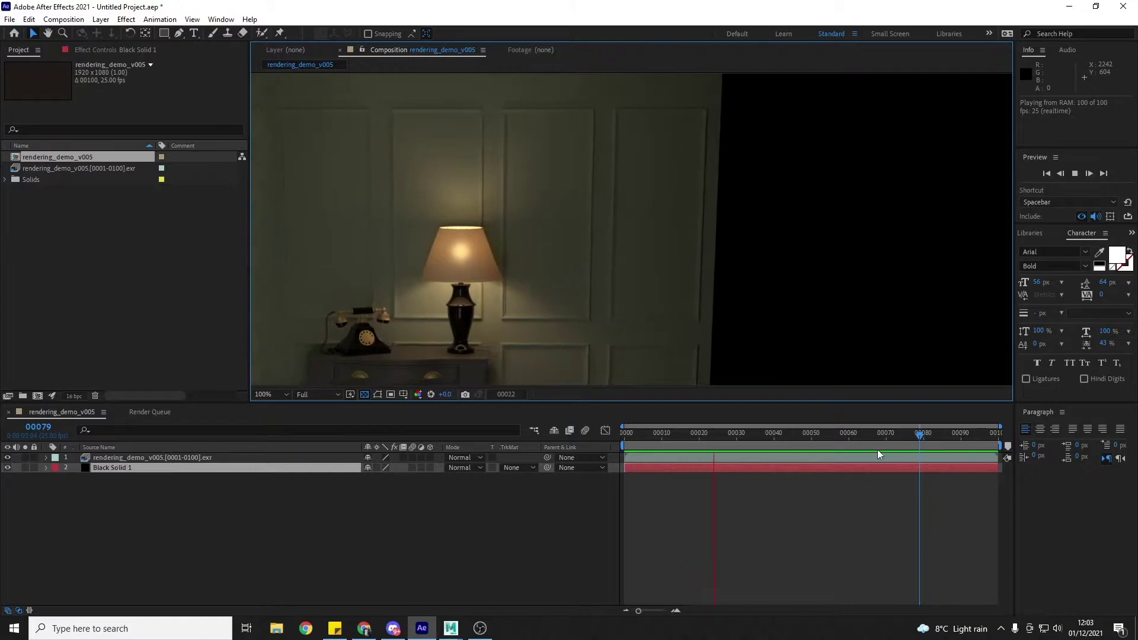
{"action": "left_click", "coordinate": [1075, 173]}
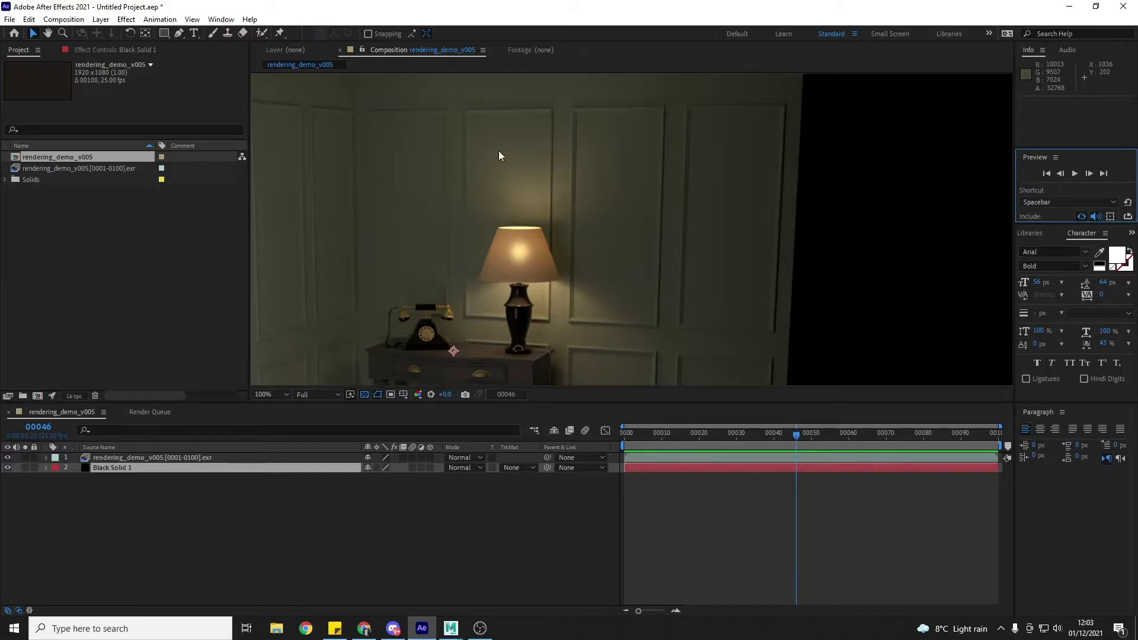
{"action": "left_click", "coordinate": [1074, 174]}
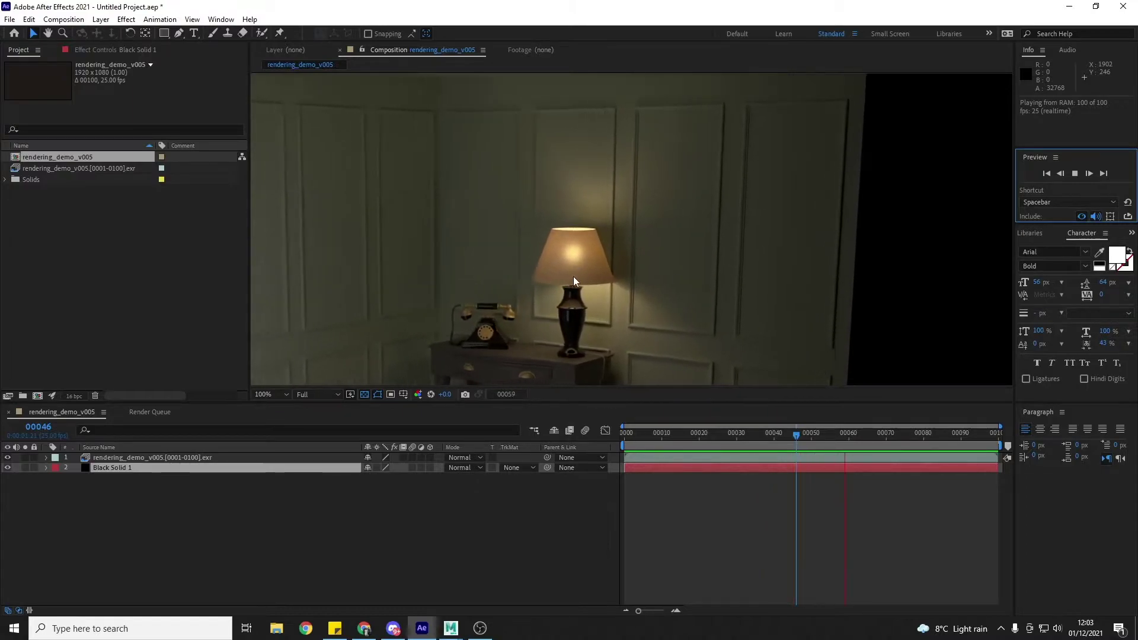
{"action": "left_click", "coordinate": [1075, 173]}
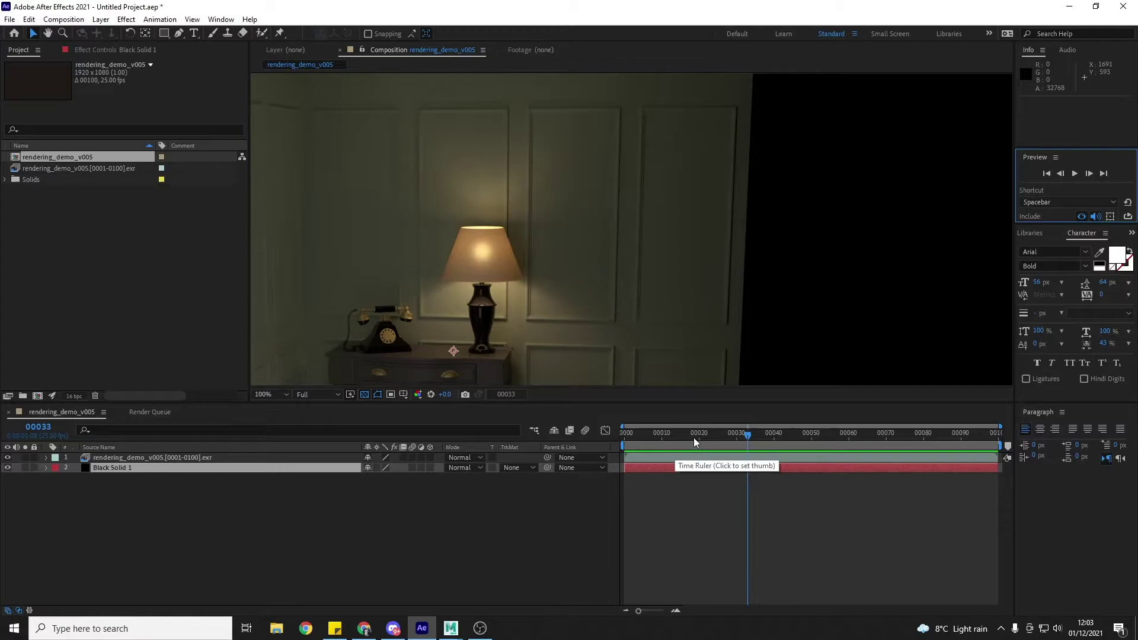
{"action": "left_click_drag", "start_coordinate": [667, 435], "coordinate": [774, 474]}
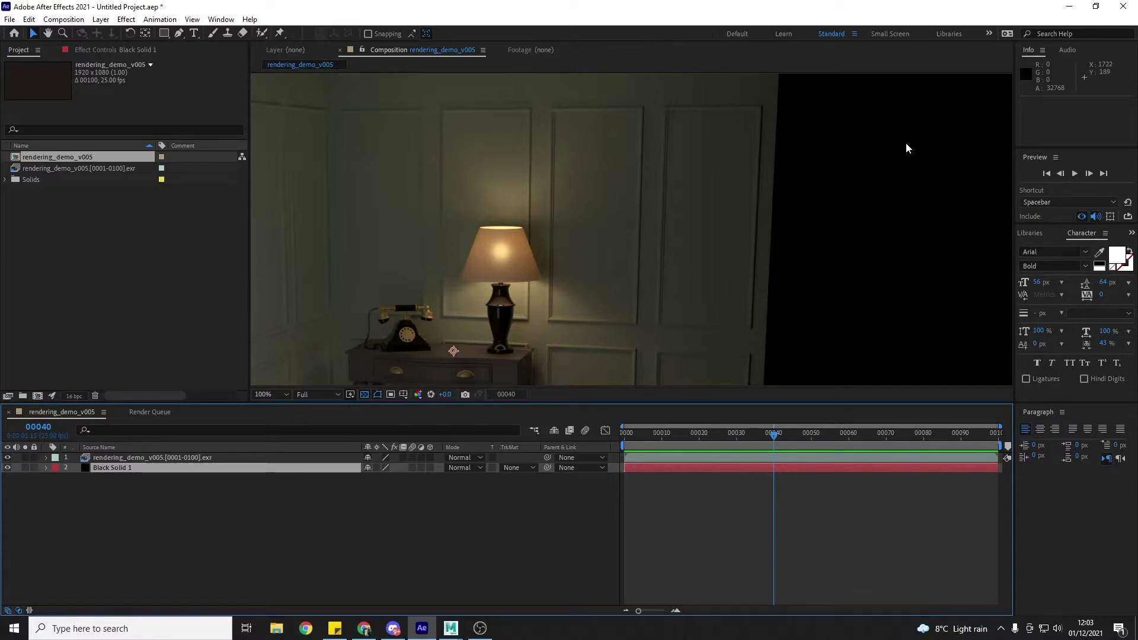
Minimize After Effects, switch Maya to the Rendering menu set, and open Arnold Denoiser (noice).
{"action": "left_click", "coordinate": [1070, 9]}
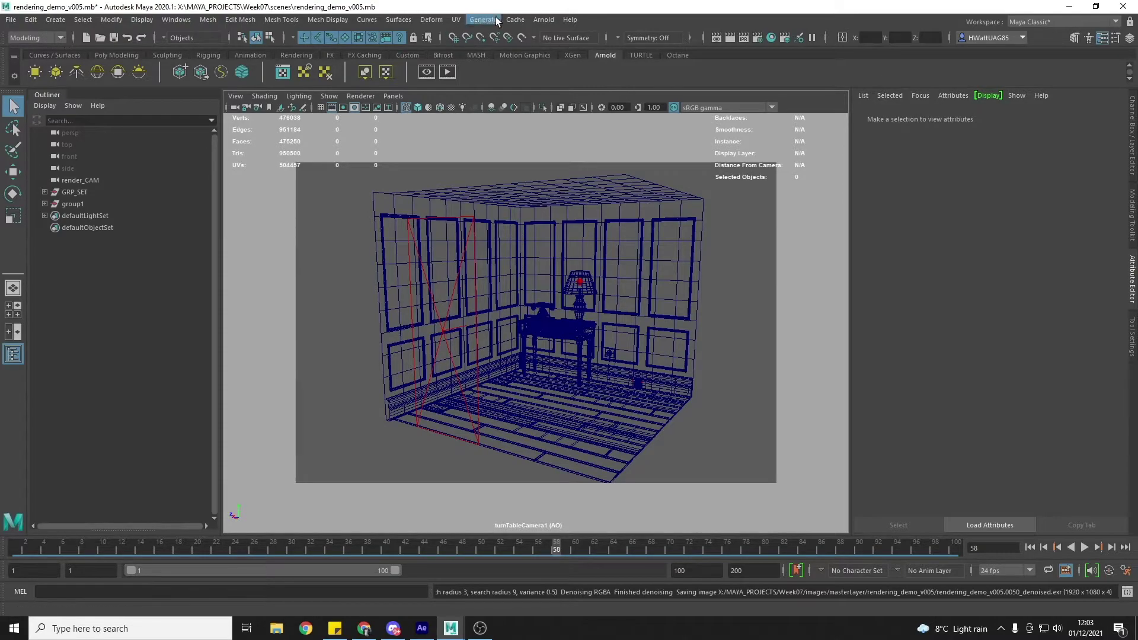
{"action": "left_click", "coordinate": [18, 39]}
{"action": "left_click", "coordinate": [23, 98]}
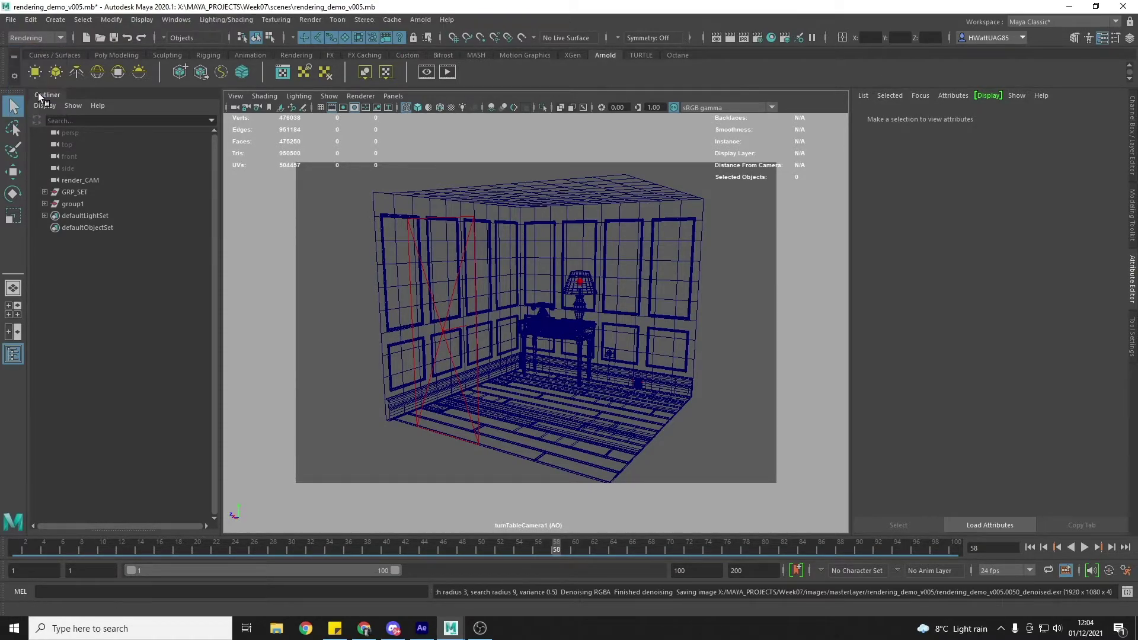
{"action": "left_click", "coordinate": [423, 20]}
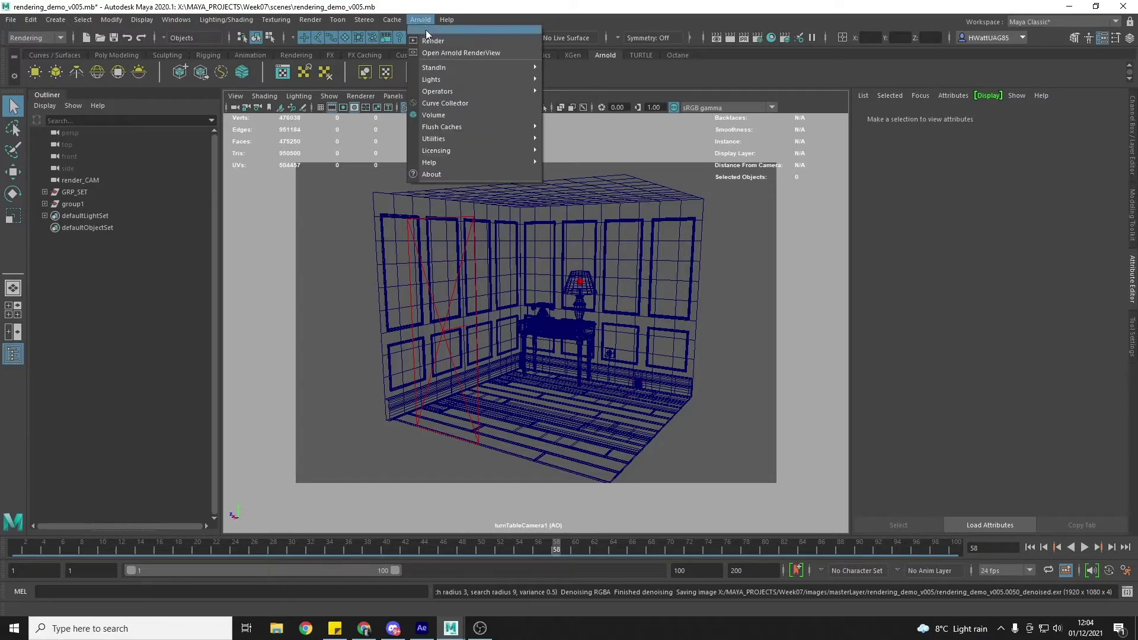
{"action": "mouse_move", "coordinate": [478, 137]}
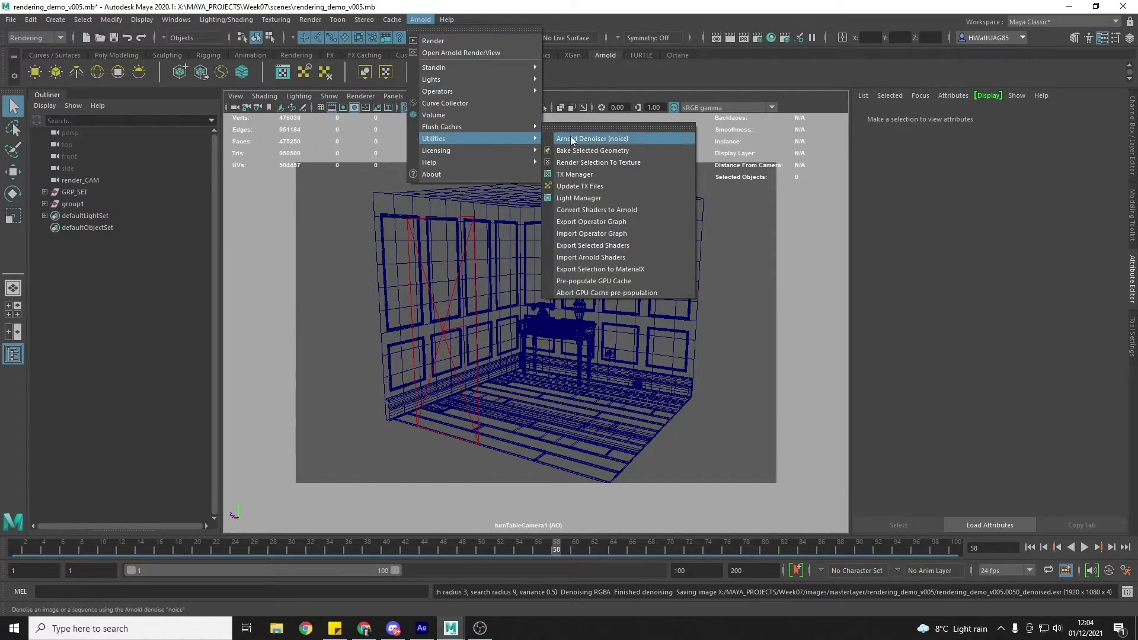
{"action": "left_click", "coordinate": [614, 140]}
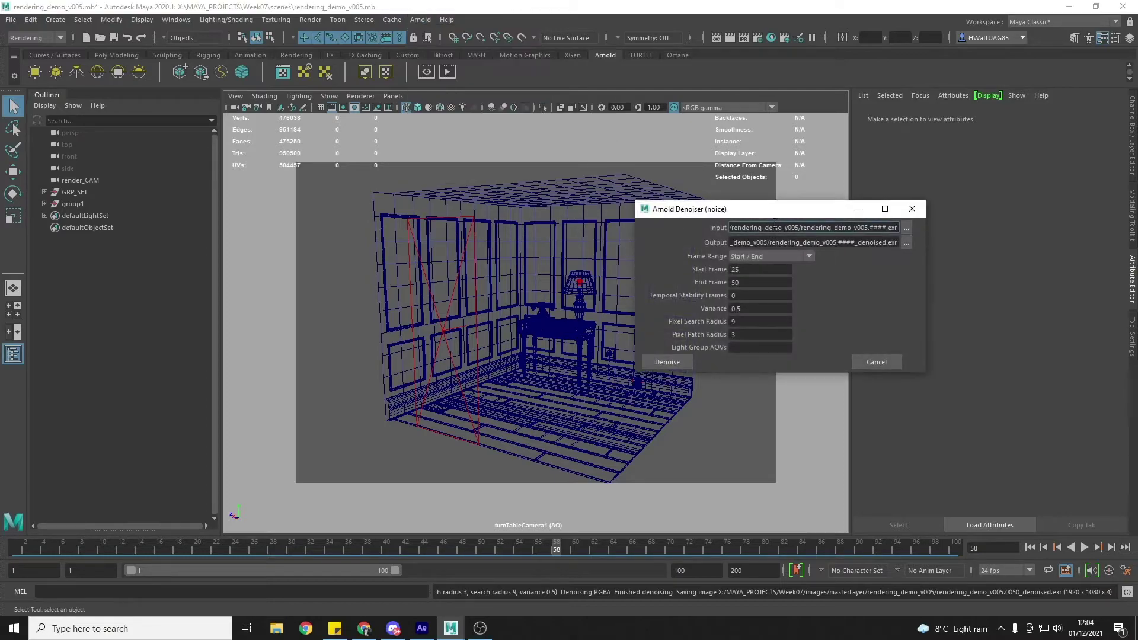
{"action": "left_click_drag", "start_coordinate": [756, 212], "coordinate": [565, 144]}
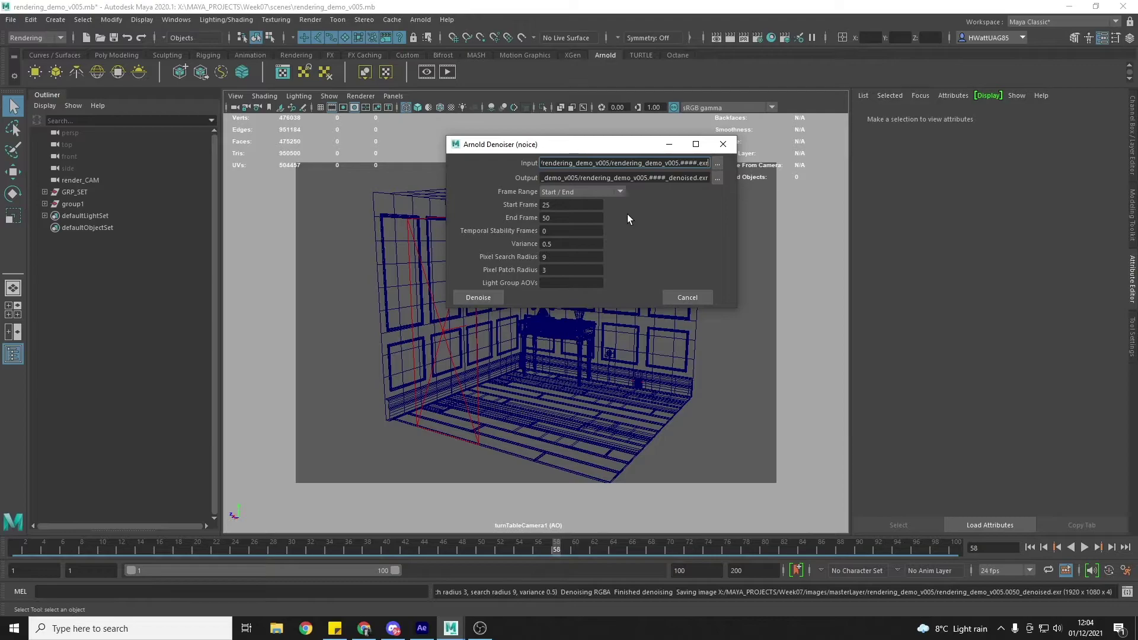
Choose rendering_demo_v005.0001.exr as the denoiser's input sequence.
{"action": "left_click", "coordinate": [717, 165]}
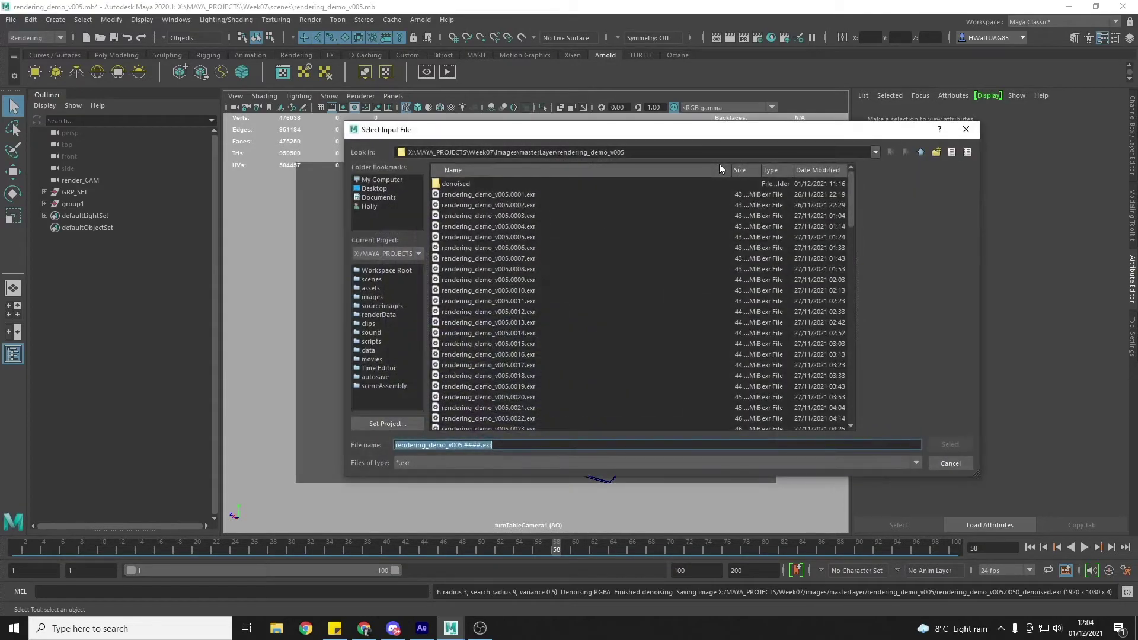
{"action": "left_click", "coordinate": [499, 195]}
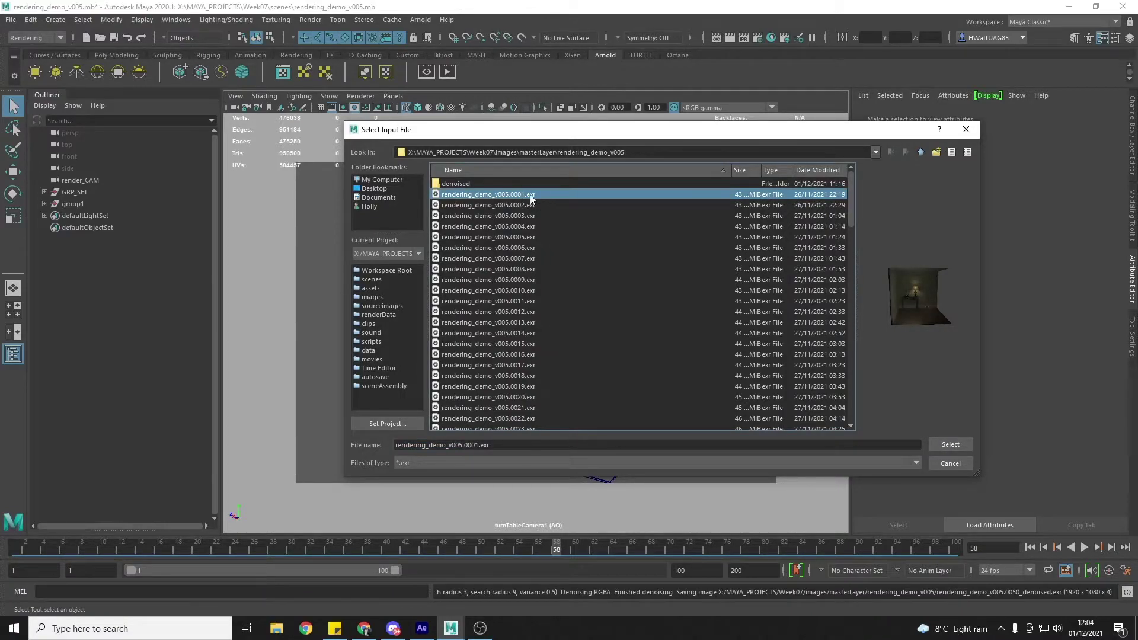
{"action": "left_click", "coordinate": [950, 444]}
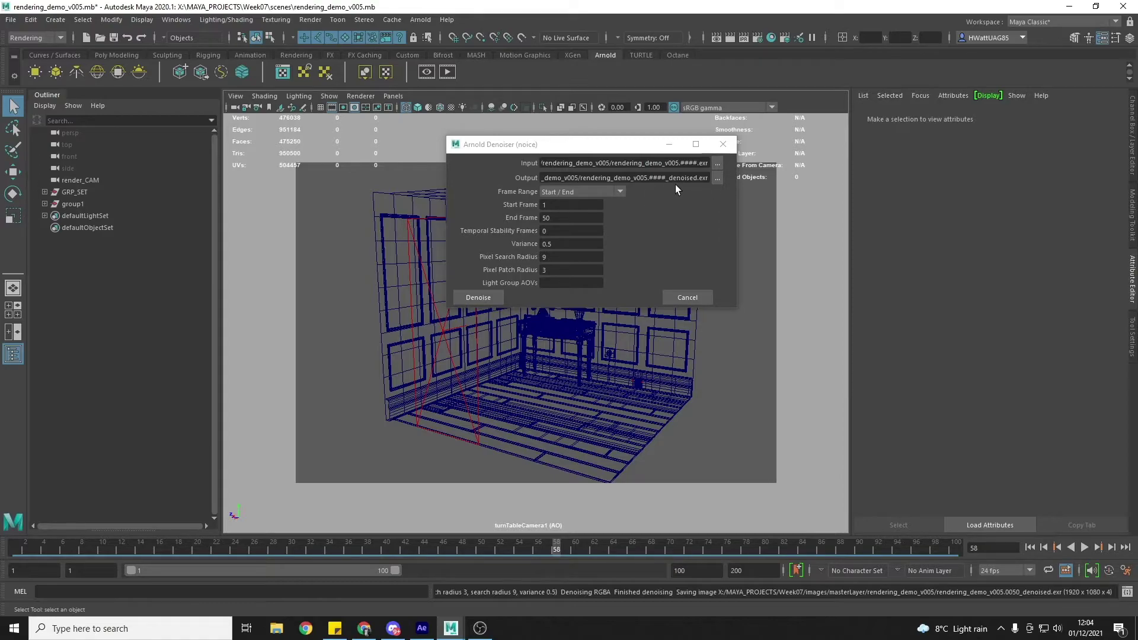
Change the start frame to 25, then step through the temporal, variance and patch radius fields.
{"action": "double_click", "coordinate": [574, 205]}
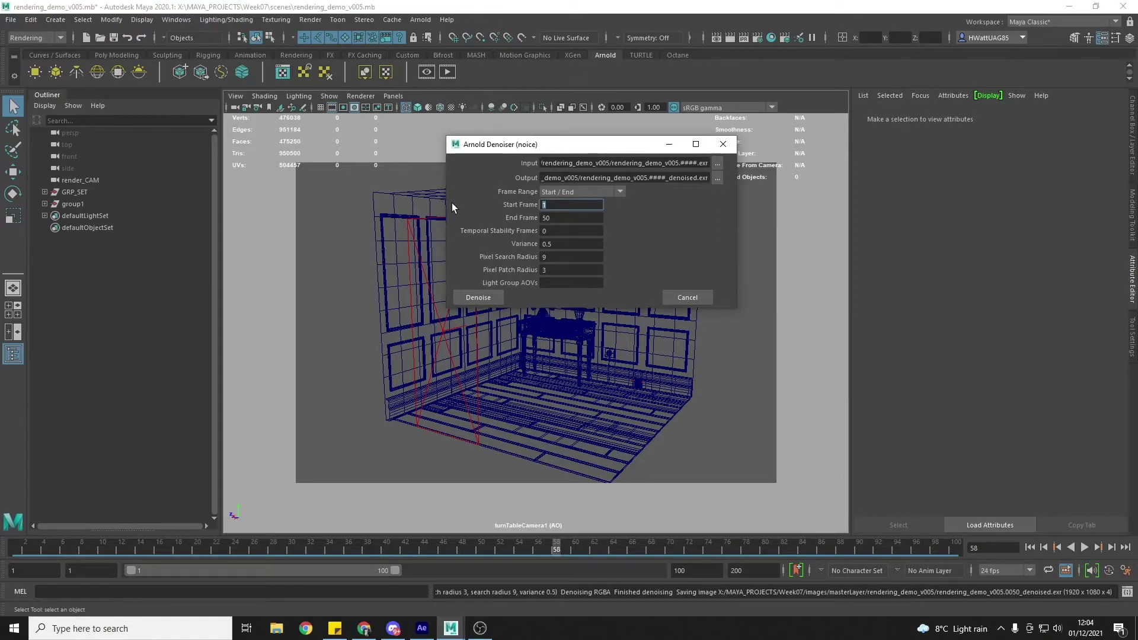
{"action": "type", "text": "25"}
{"action": "left_click", "coordinate": [573, 231]}
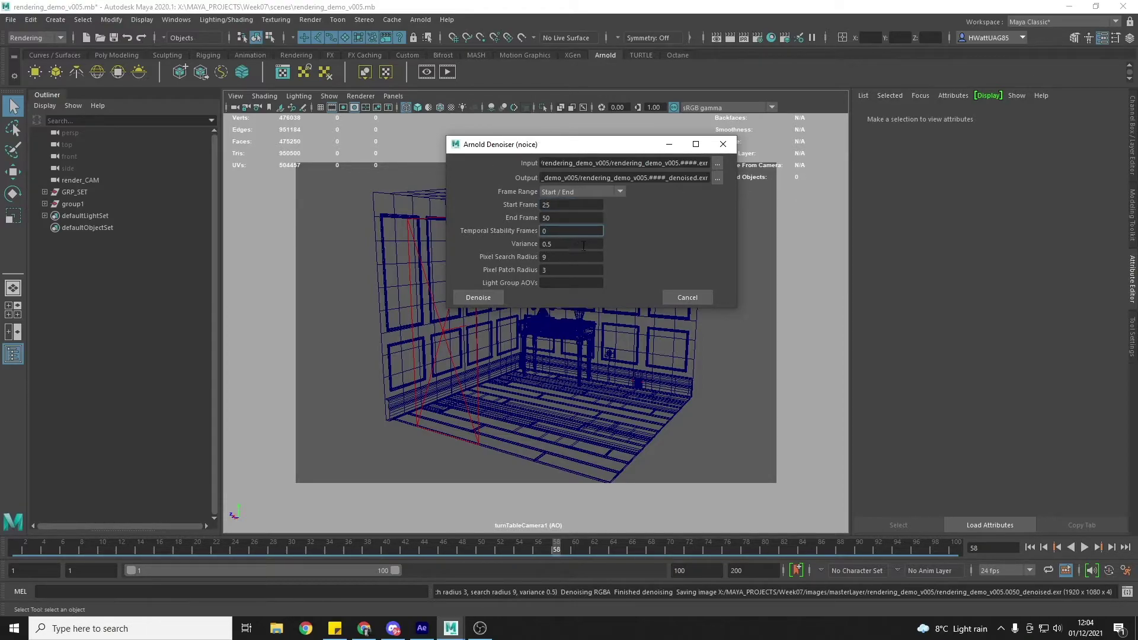
{"action": "left_click", "coordinate": [571, 245]}
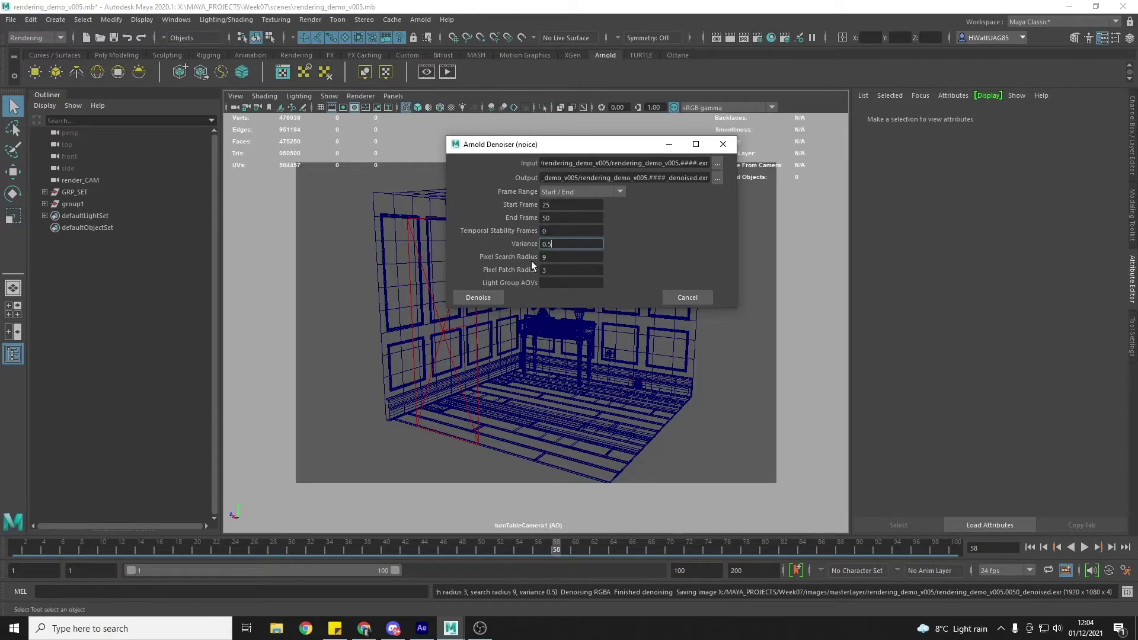
{"action": "left_click", "coordinate": [551, 257]}
{"action": "left_click", "coordinate": [554, 270]}
{"action": "left_click", "coordinate": [566, 243]}
{"action": "left_click", "coordinate": [563, 246]}
{"action": "double_click", "coordinate": [572, 245]}
{"action": "left_click", "coordinate": [580, 259]}
Run the Arnold Denoiser on frames 25–50.
{"action": "left_click", "coordinate": [481, 297]}
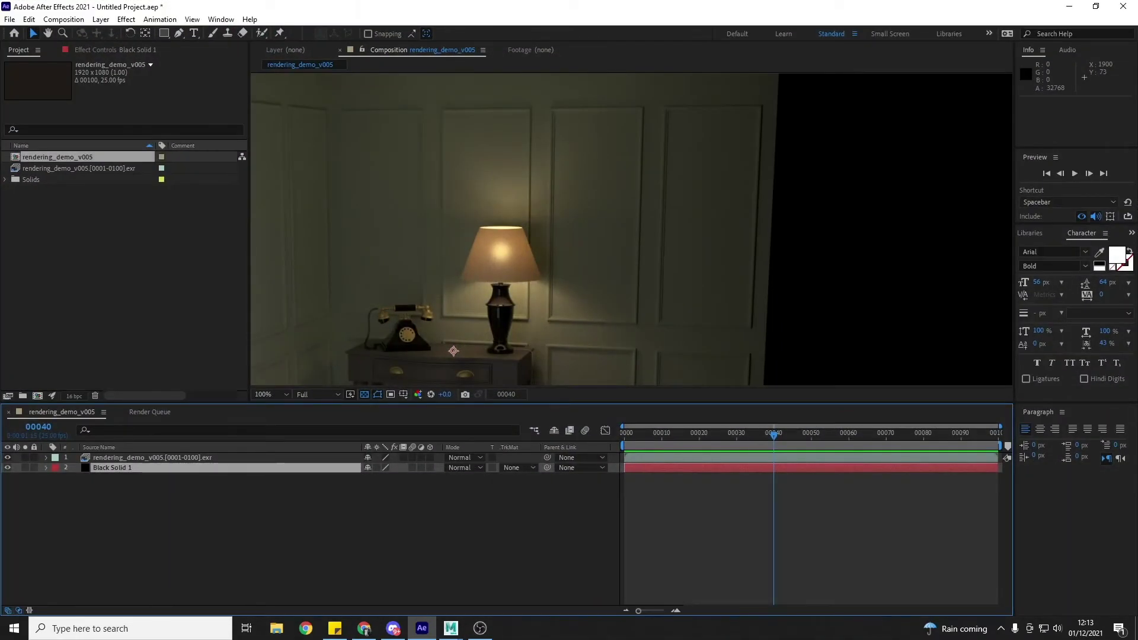
Open Import File and select rendering_demo_v005.0025_denoised.exr in the render folder.
{"action": "right_click", "coordinate": [88, 290]}
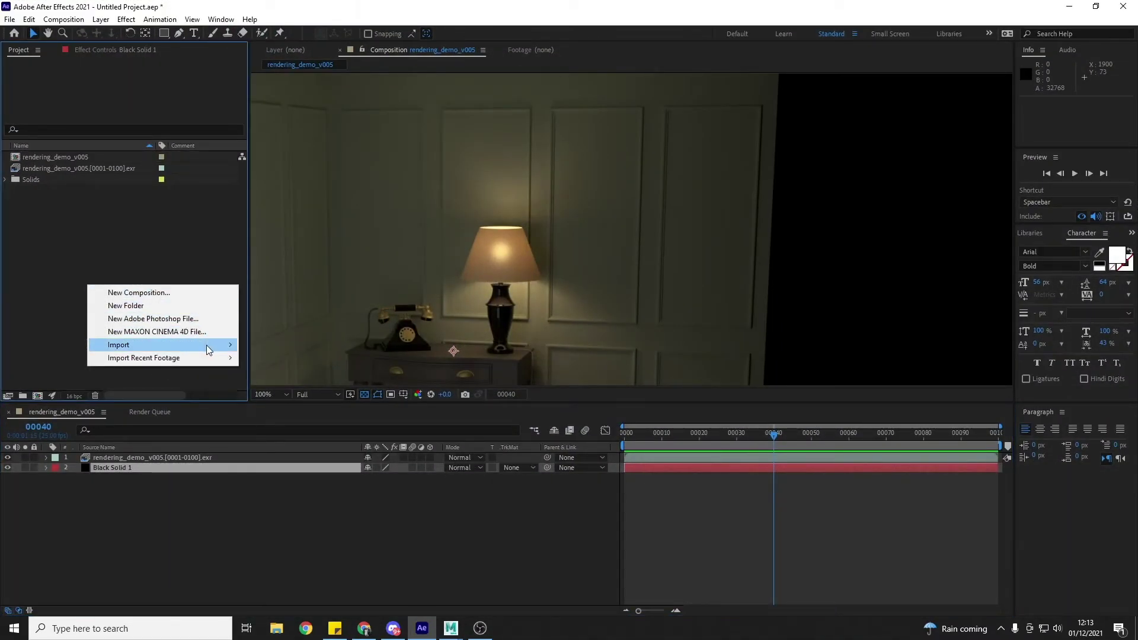
{"action": "mouse_move", "coordinate": [236, 343]}
{"action": "left_click", "coordinate": [286, 347]}
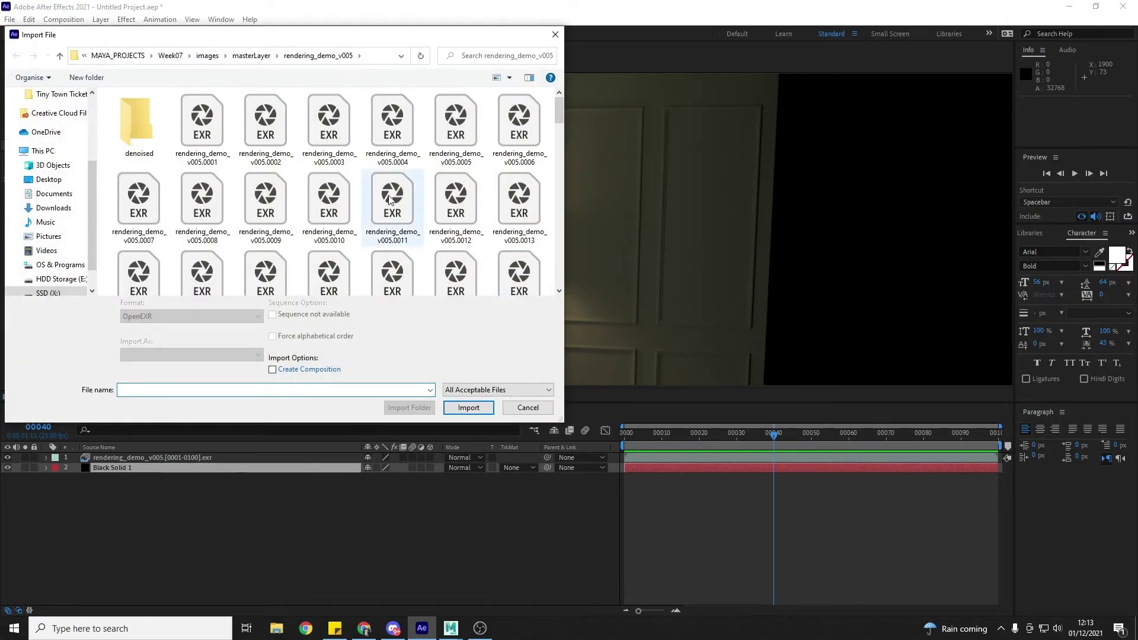
{"action": "scroll", "coordinate": [395, 222], "scroll_direction": "down", "scroll_amount": 5}
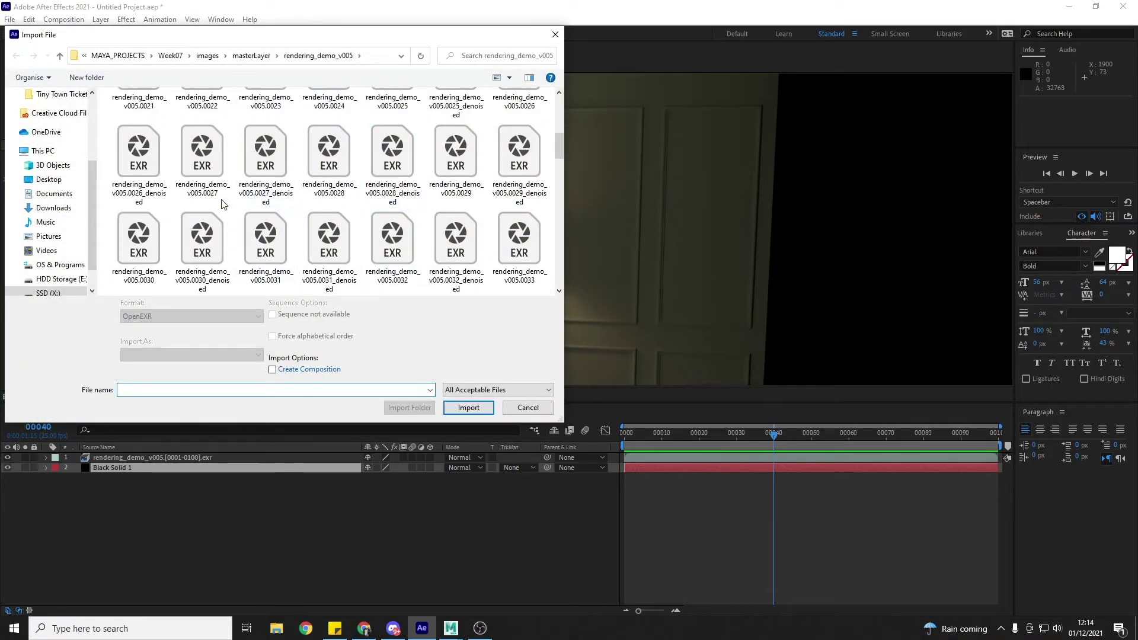
{"action": "scroll", "coordinate": [424, 195], "scroll_direction": "up", "scroll_amount": 1}
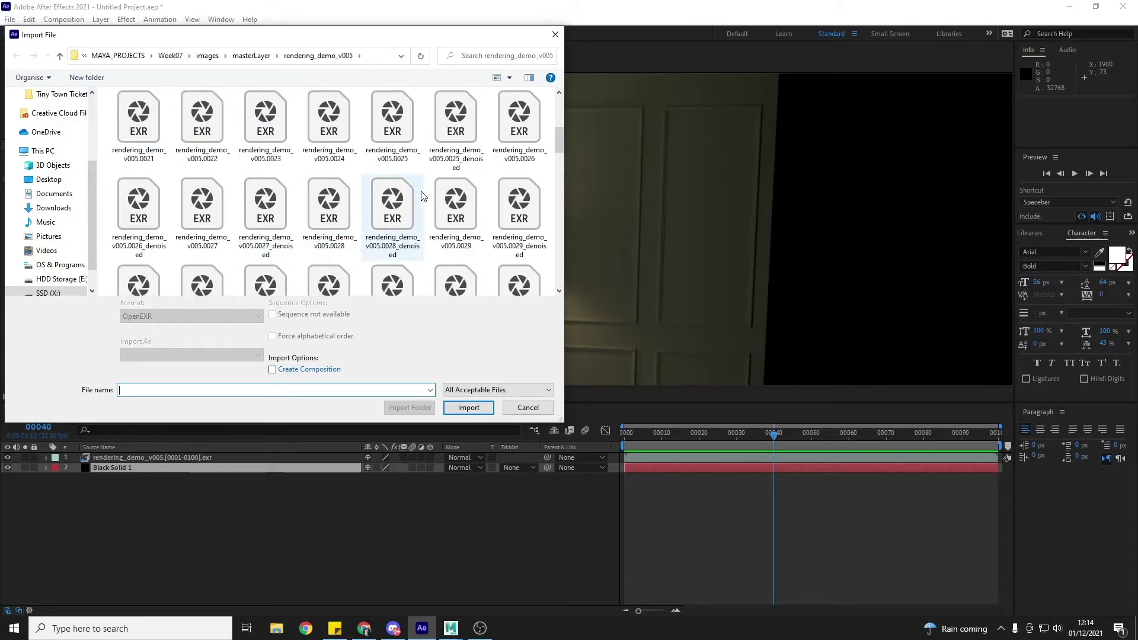
{"action": "left_click", "coordinate": [454, 128]}
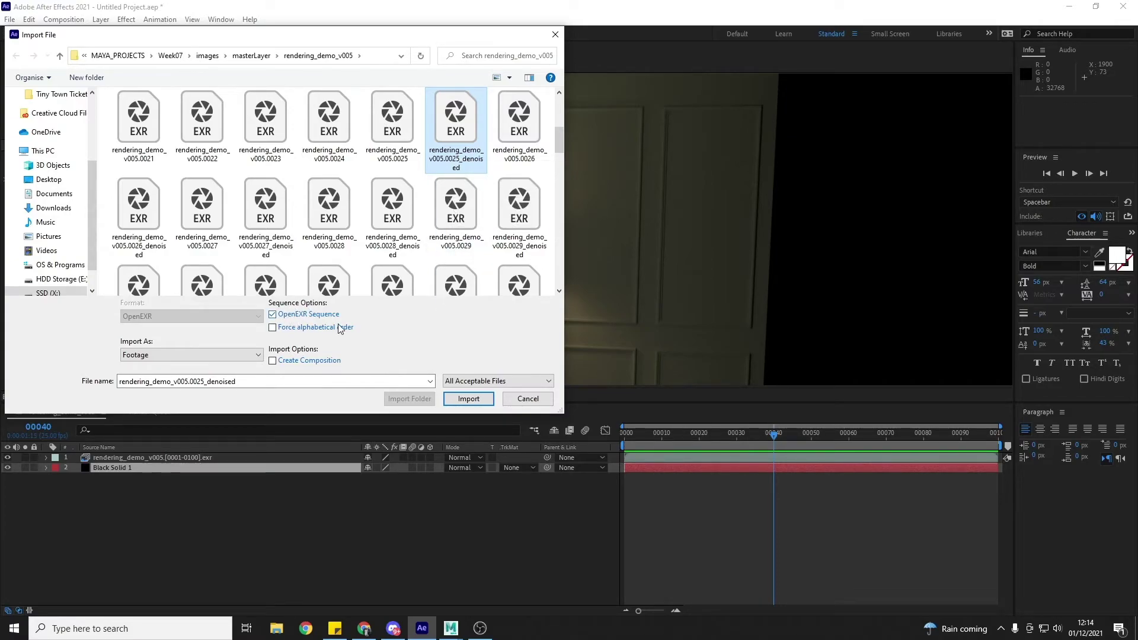
Import the denoised frames as an OpenEXR sequence and interpret them at 25 fps.
{"action": "left_click", "coordinate": [475, 403]}
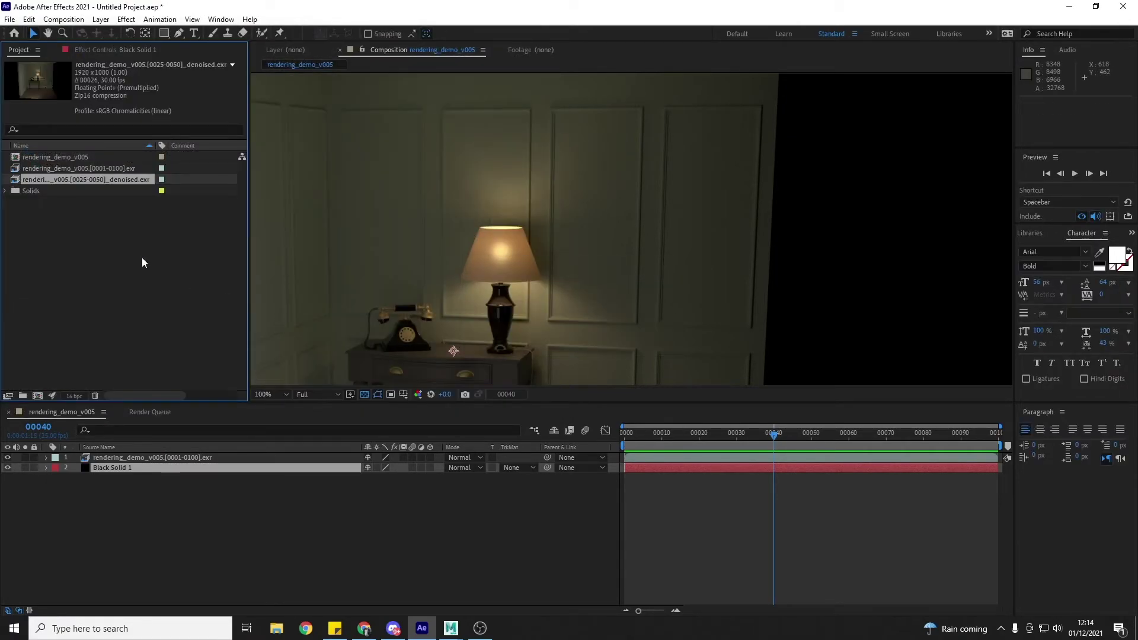
{"action": "right_click", "coordinate": [63, 177]}
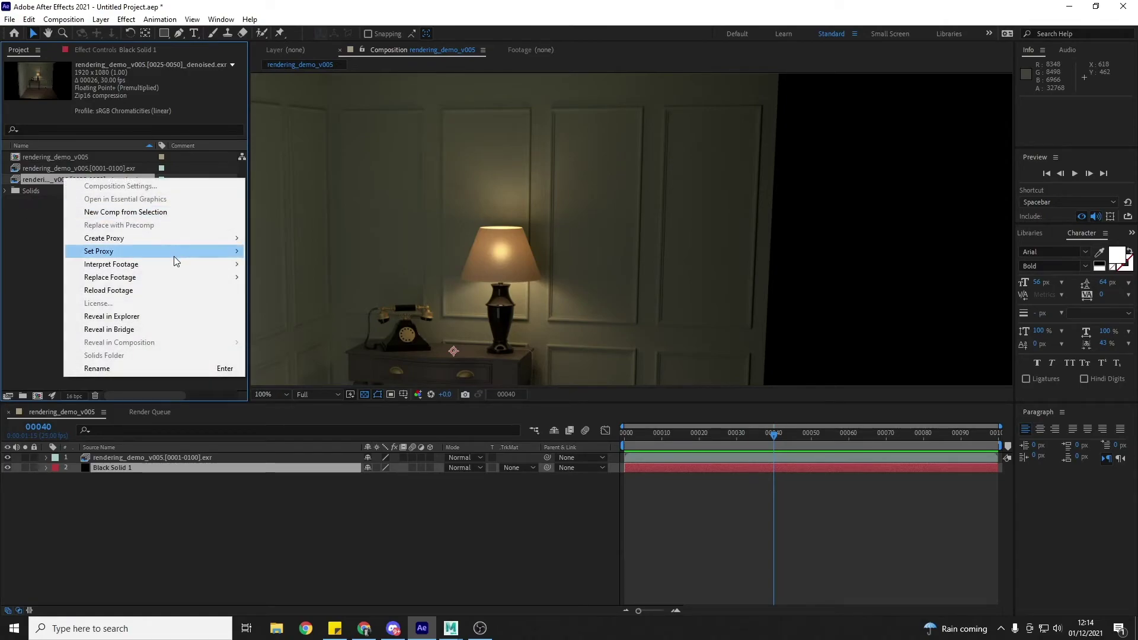
{"action": "mouse_move", "coordinate": [169, 265]}
{"action": "left_click", "coordinate": [273, 264]}
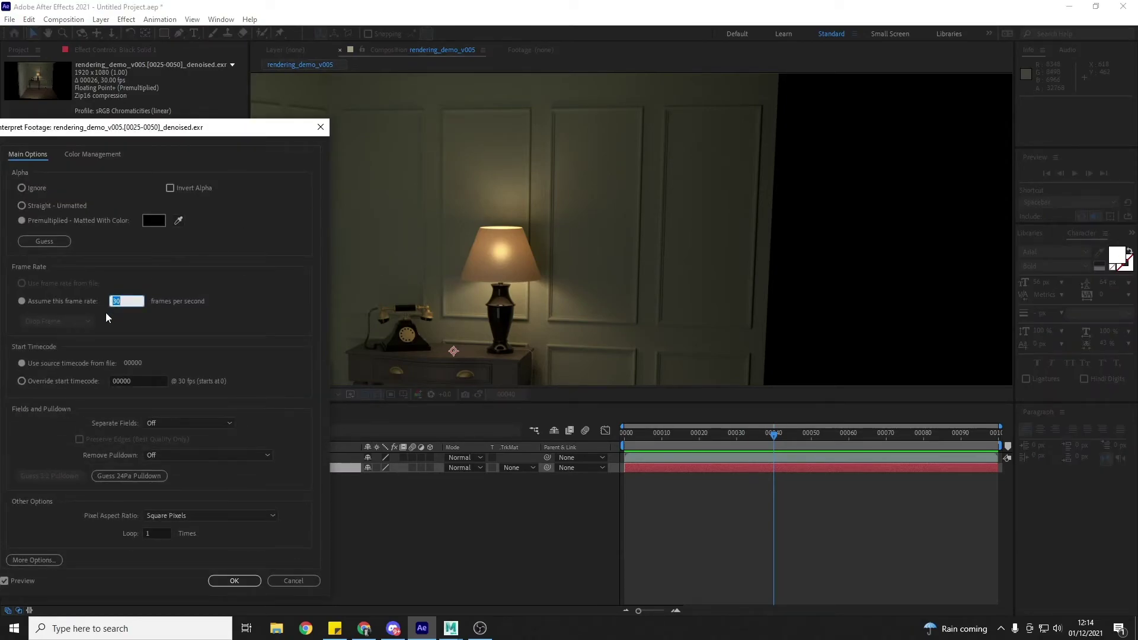
{"action": "type", "text": "25"}
{"action": "left_click", "coordinate": [235, 580]}
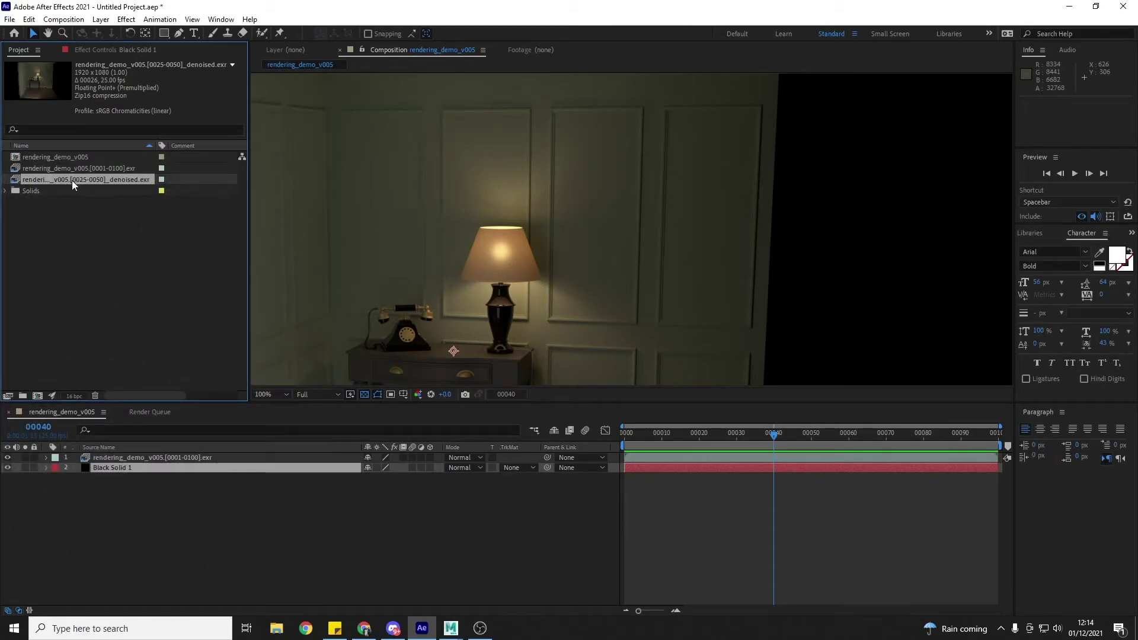
Place the denoised footage as the top layer, starting at frame 25.
{"action": "left_click_drag", "start_coordinate": [69, 179], "coordinate": [217, 453]}
{"action": "left_click_drag", "start_coordinate": [660, 459], "coordinate": [740, 465]}
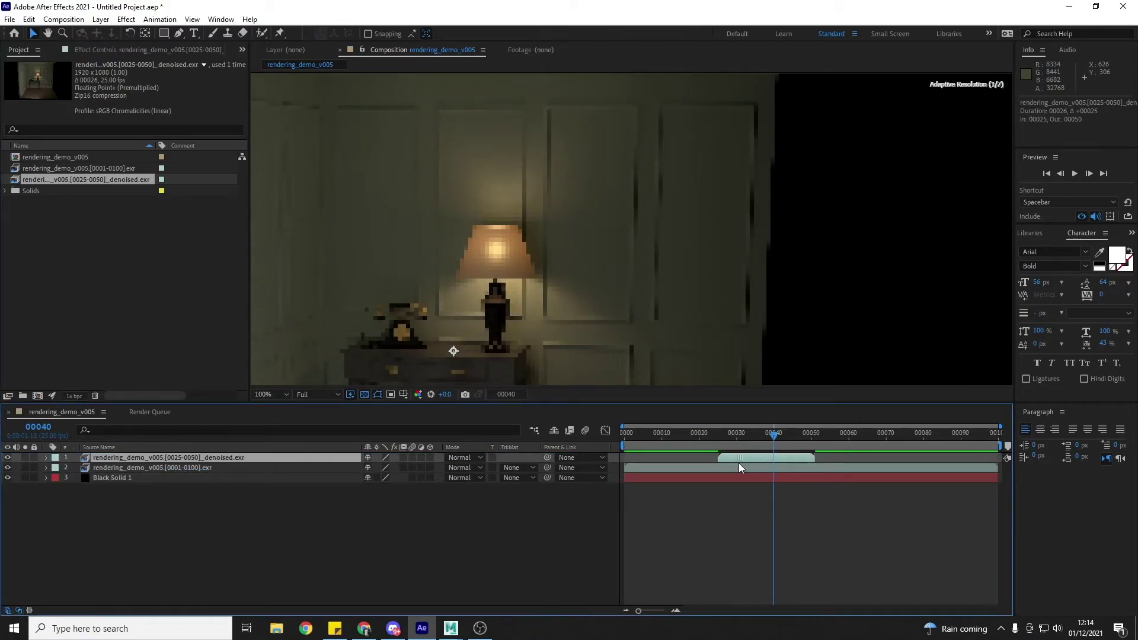
{"action": "left_click", "coordinate": [719, 436]}
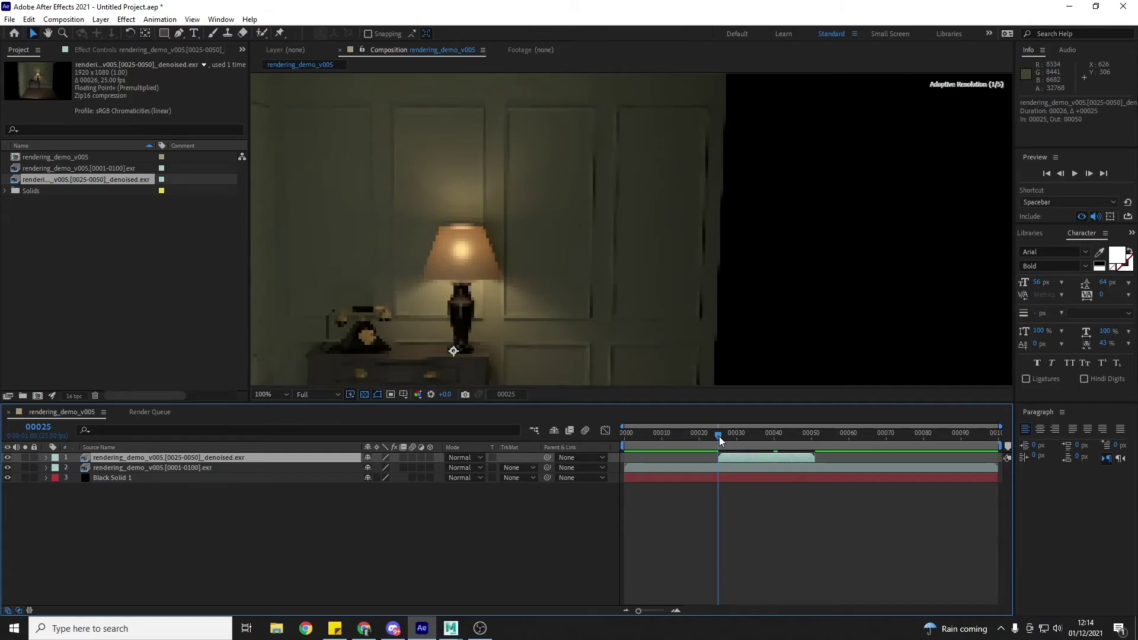
Preview the composition, then stop and scrub through frames around 35–37.
{"action": "left_click", "coordinate": [1077, 173]}
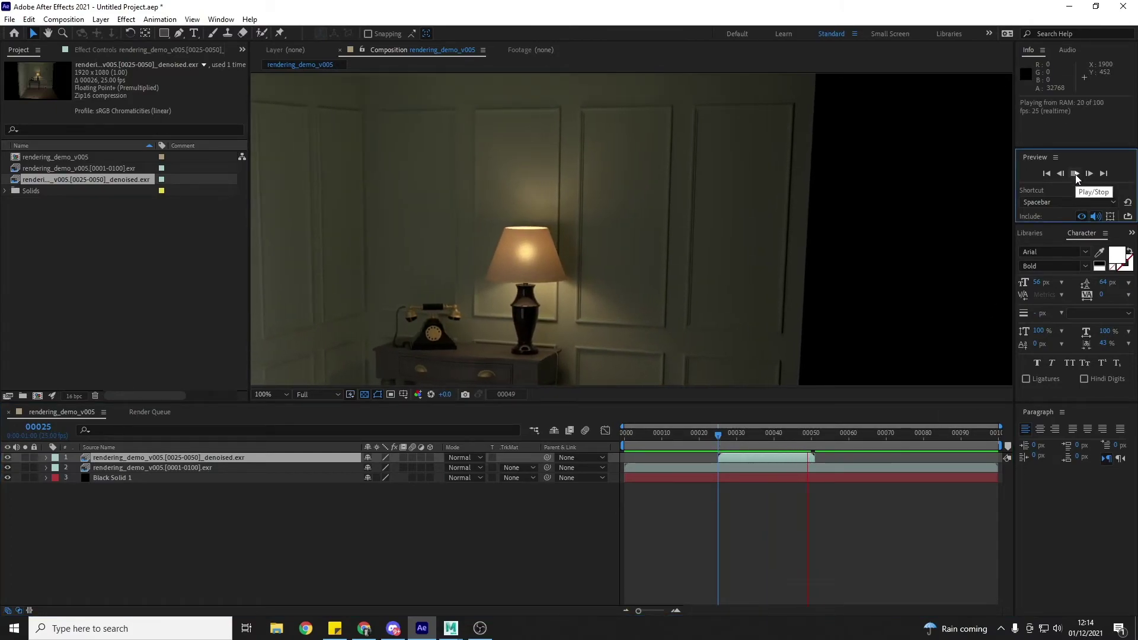
{"action": "key", "text": "space"}
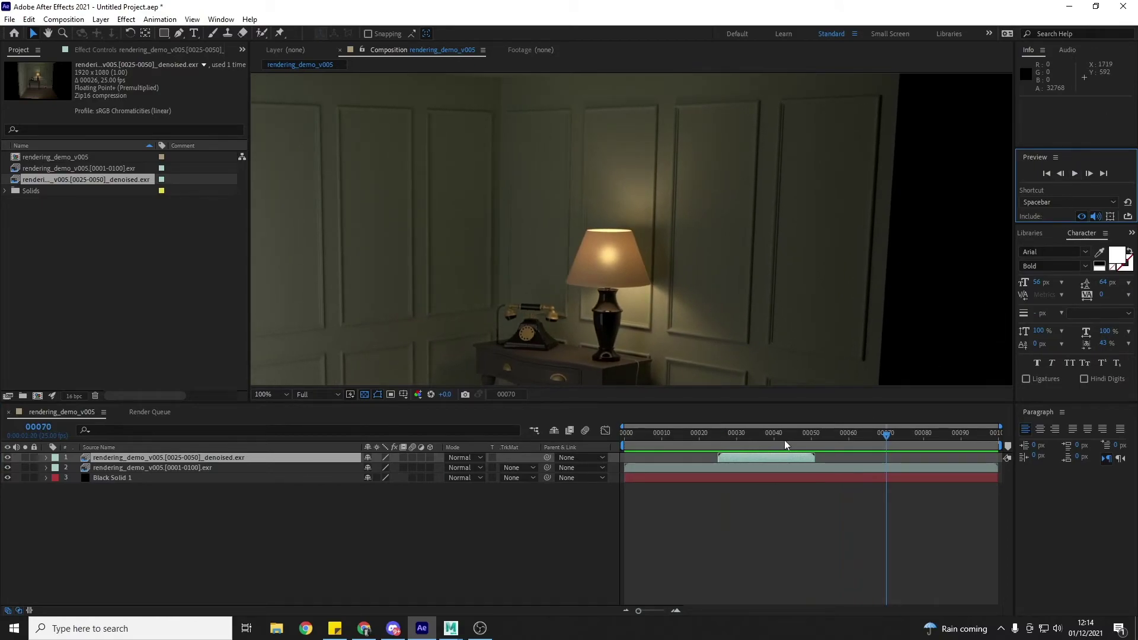
{"action": "left_click", "coordinate": [793, 439]}
{"action": "left_click", "coordinate": [762, 439]}
{"action": "mouse_move", "coordinate": [762, 442]}
{"action": "left_mouse_down"}
{"action": "mouse_move", "coordinate": [745, 441]}
{"action": "mouse_move", "coordinate": [853, 450]}
{"action": "mouse_move", "coordinate": [724, 438]}
{"action": "mouse_move", "coordinate": [798, 446]}
{"action": "mouse_move", "coordinate": [755, 446]}
{"action": "left_mouse_up"}
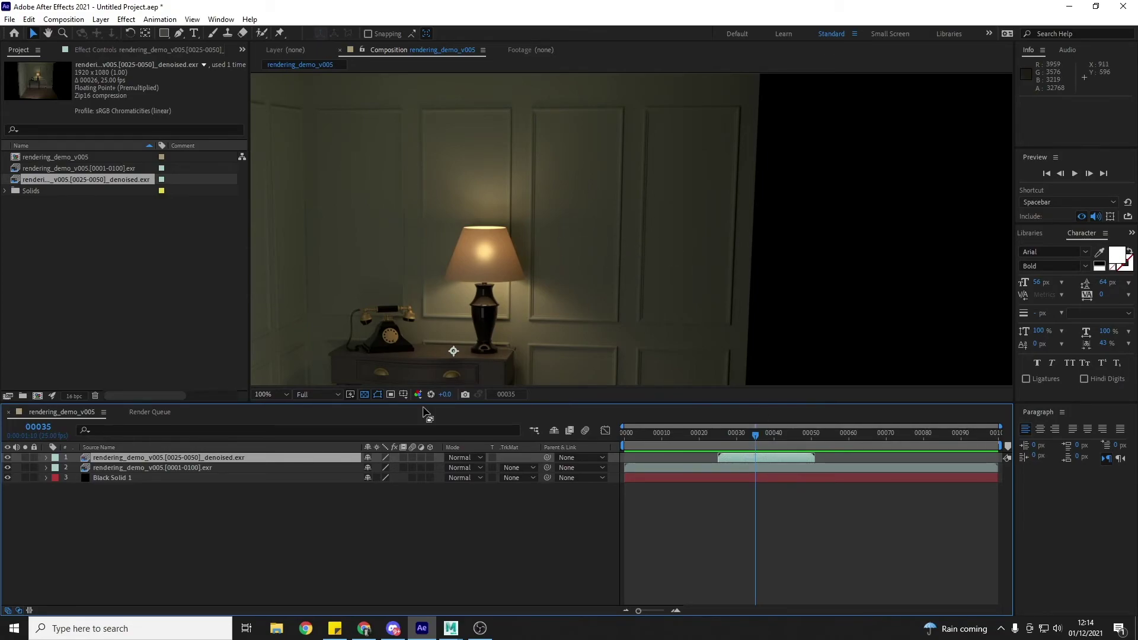
Bring Maya to the front and open Arnold > Utilities > Arnold Denoiser (noice).
{"action": "mouse_move", "coordinate": [450, 628]}
{"action": "left_click", "coordinate": [496, 546]}
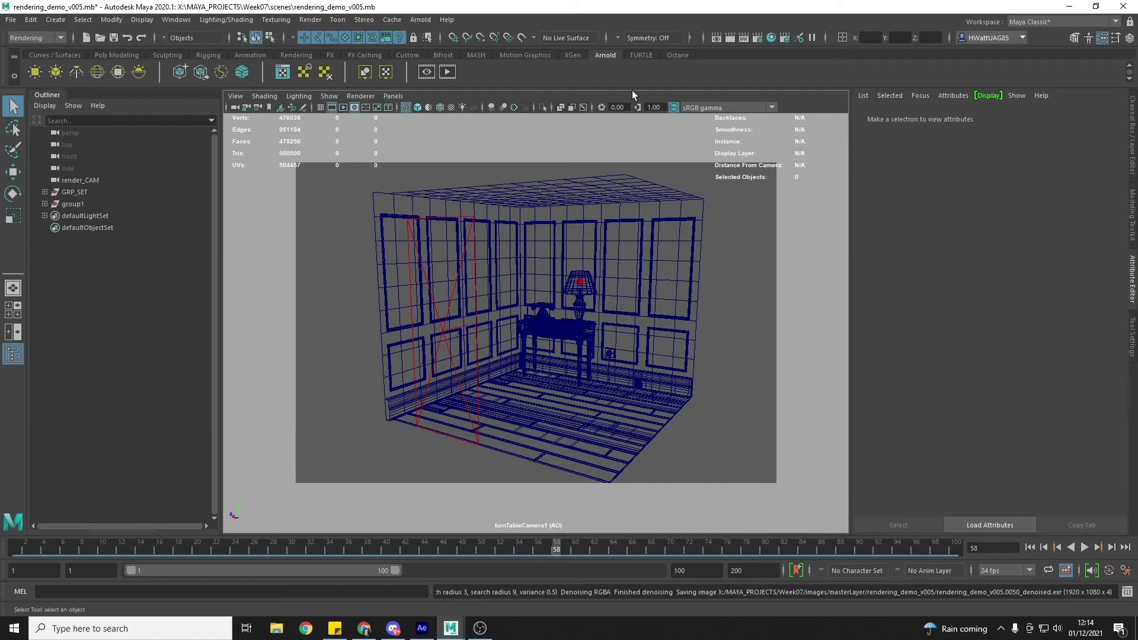
{"action": "left_click", "coordinate": [420, 19]}
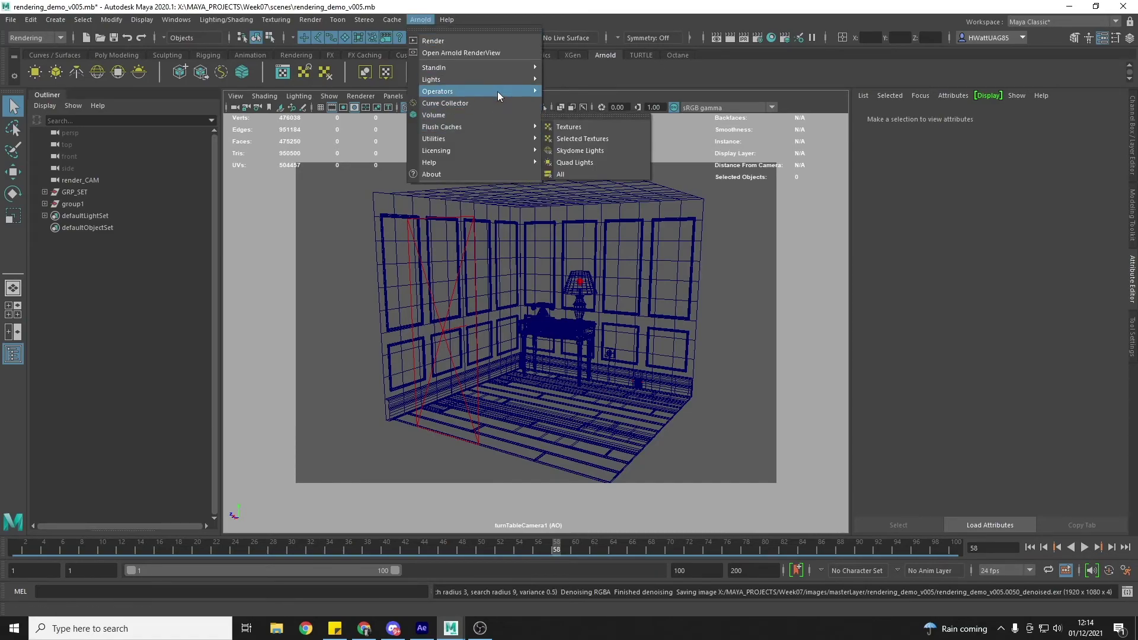
{"action": "mouse_move", "coordinate": [508, 140]}
{"action": "left_click", "coordinate": [578, 140]}
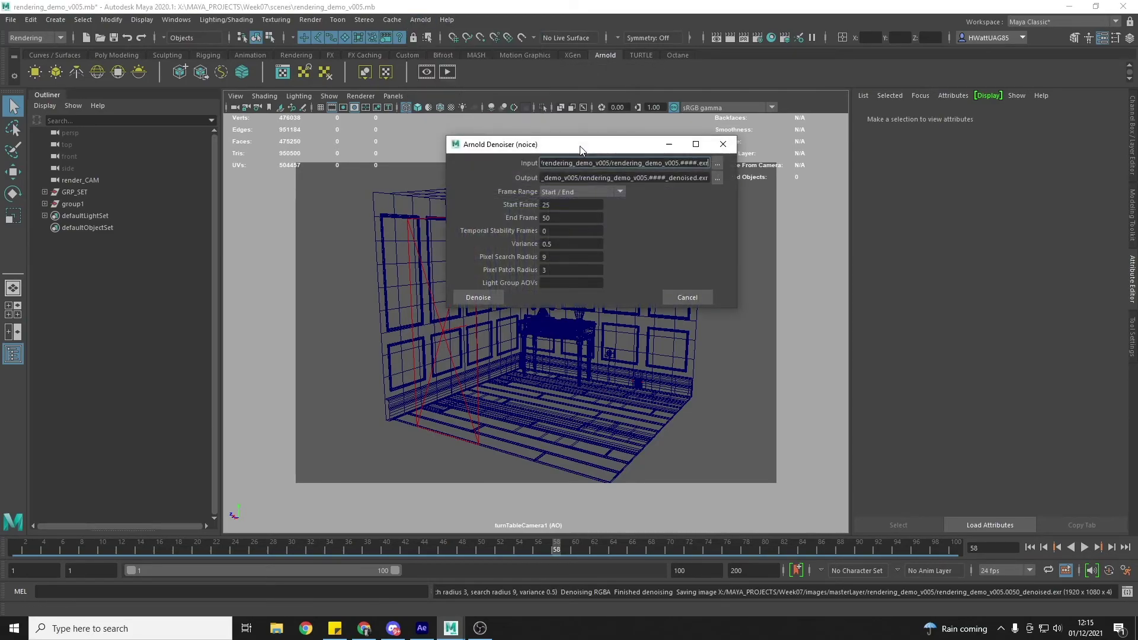
{"action": "left_click_drag", "start_coordinate": [576, 145], "coordinate": [597, 164]}
Review the denoiser's Variance (0.5) and Pixel Search Radius fields.
{"action": "left_click", "coordinate": [578, 263]}
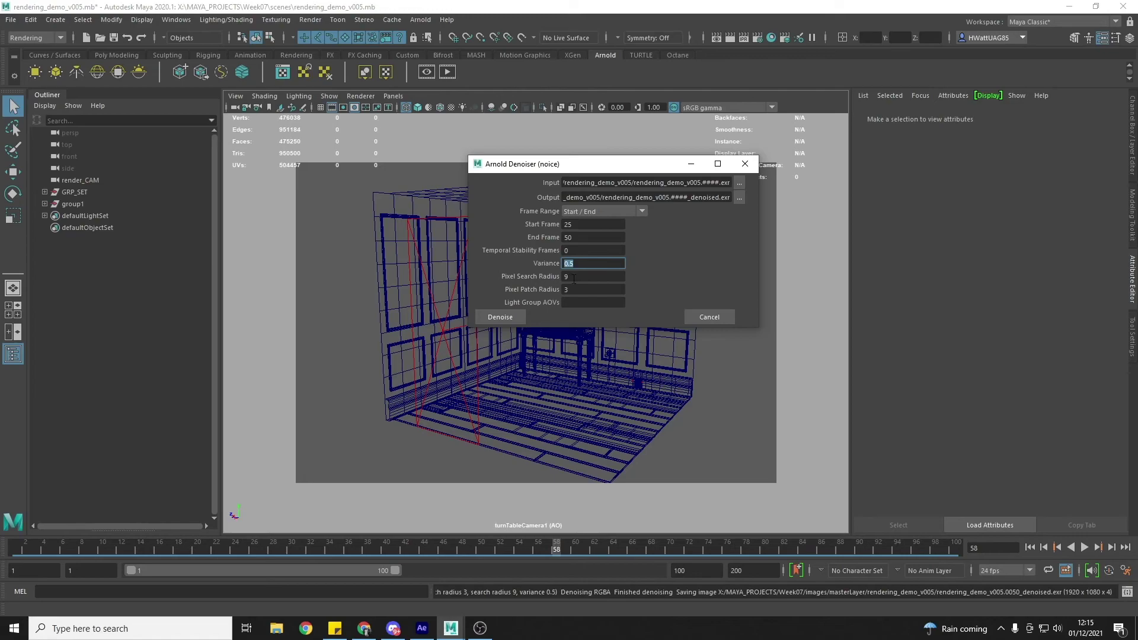
{"action": "left_click", "coordinate": [576, 277]}
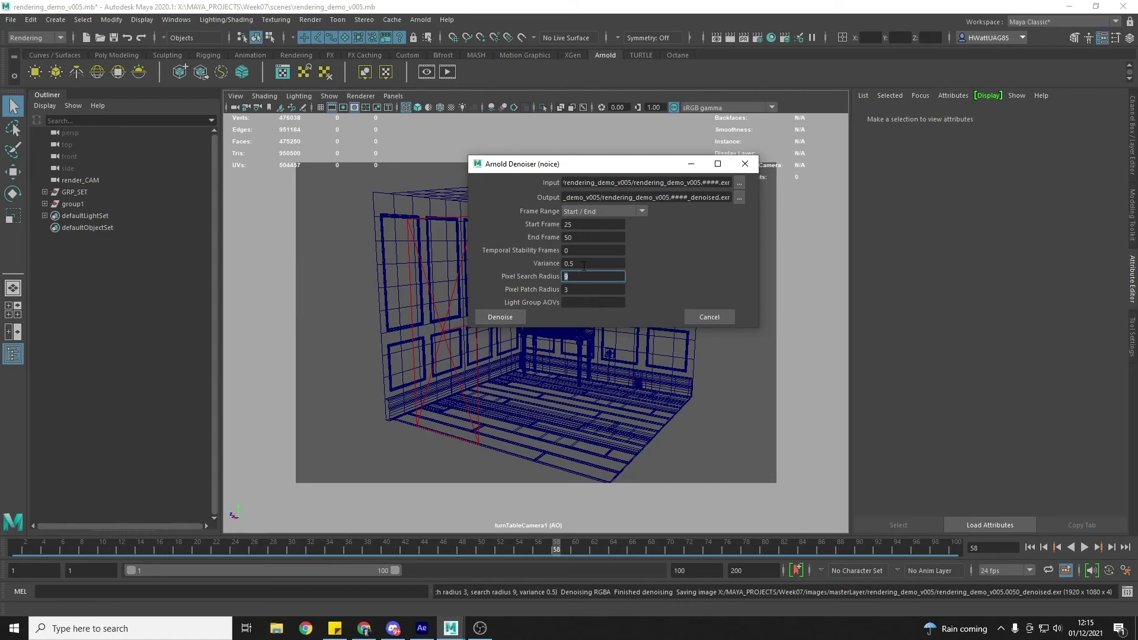
{"action": "left_click", "coordinate": [584, 264]}
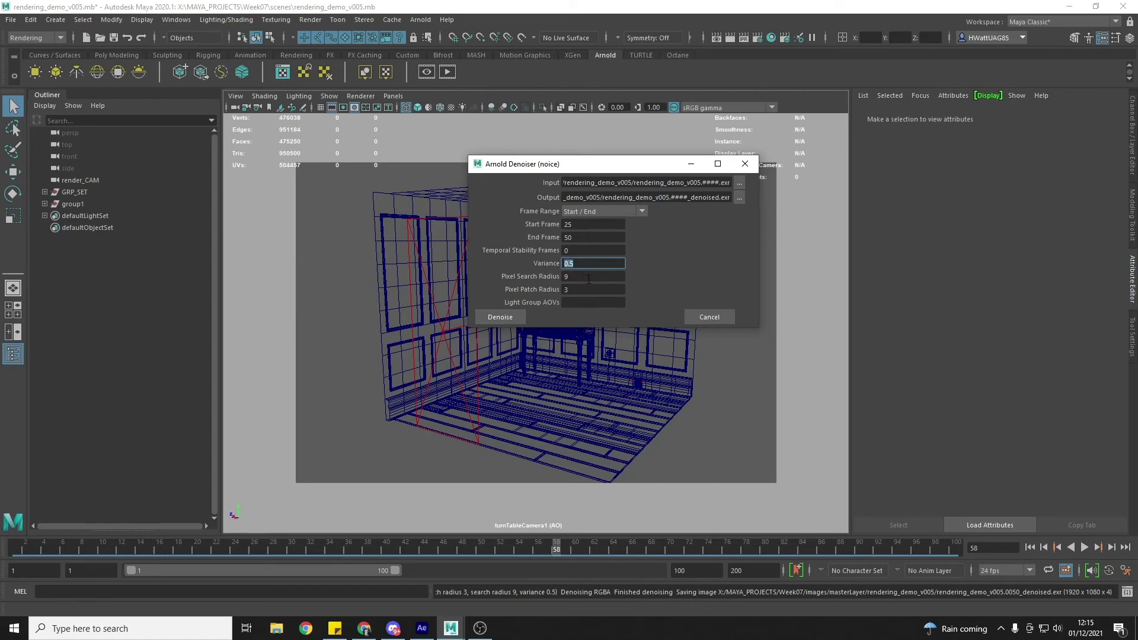
{"action": "left_click", "coordinate": [589, 277]}
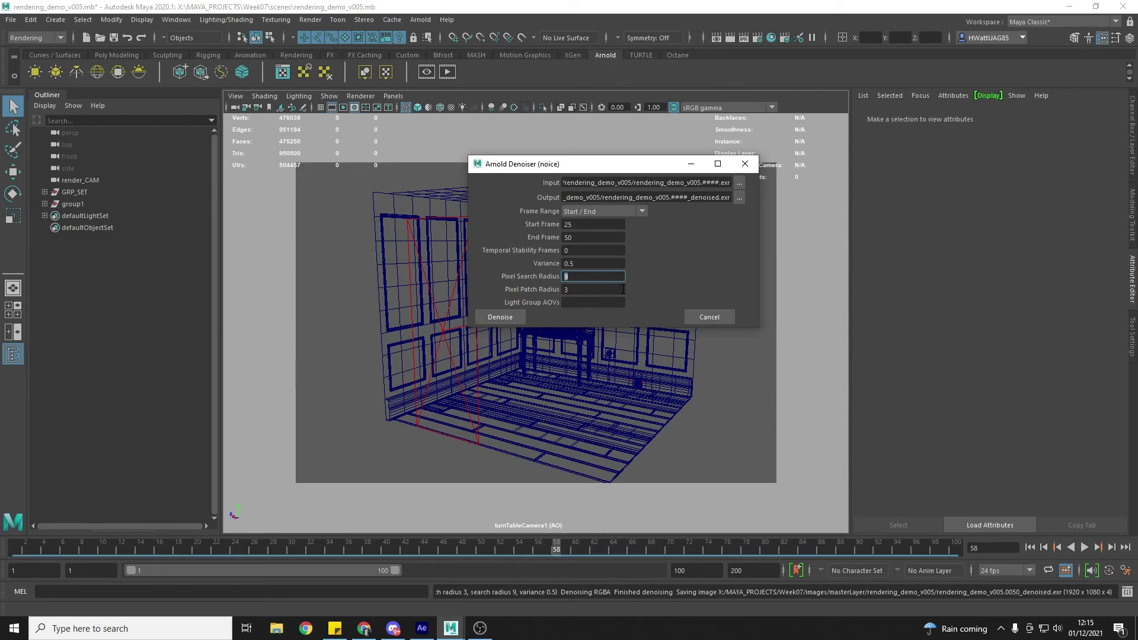
{"action": "left_click_drag", "start_coordinate": [555, 167], "coordinate": [586, 200]}
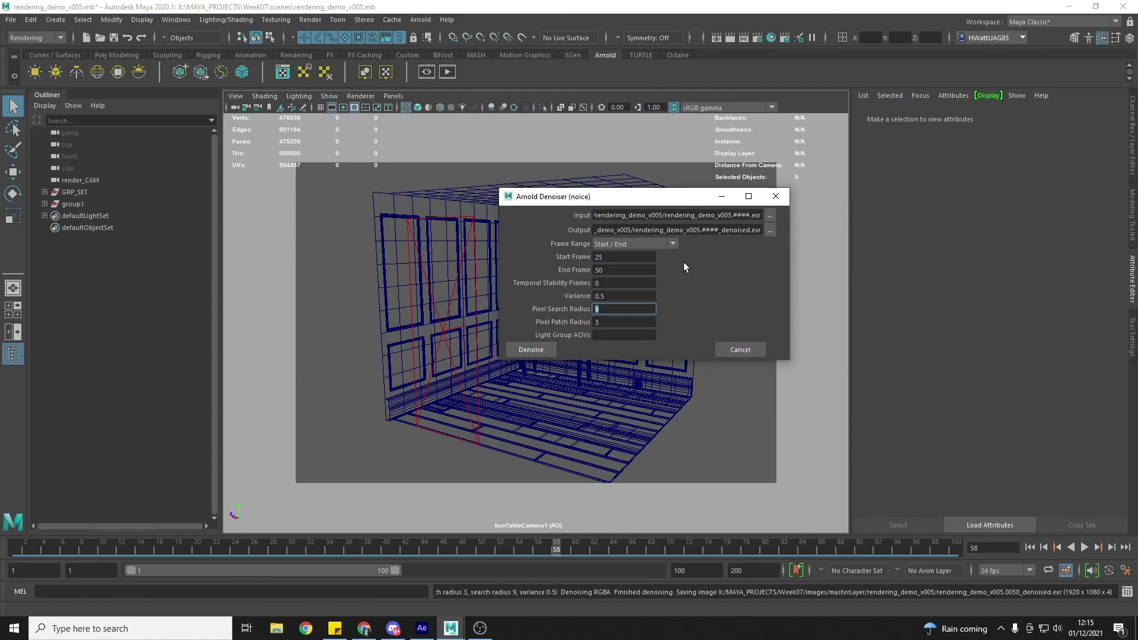
Change the Arnold Denoiser frame range from 25–50 to Complete Sequence.
{"action": "left_click", "coordinate": [629, 244]}
{"action": "left_click", "coordinate": [653, 282]}
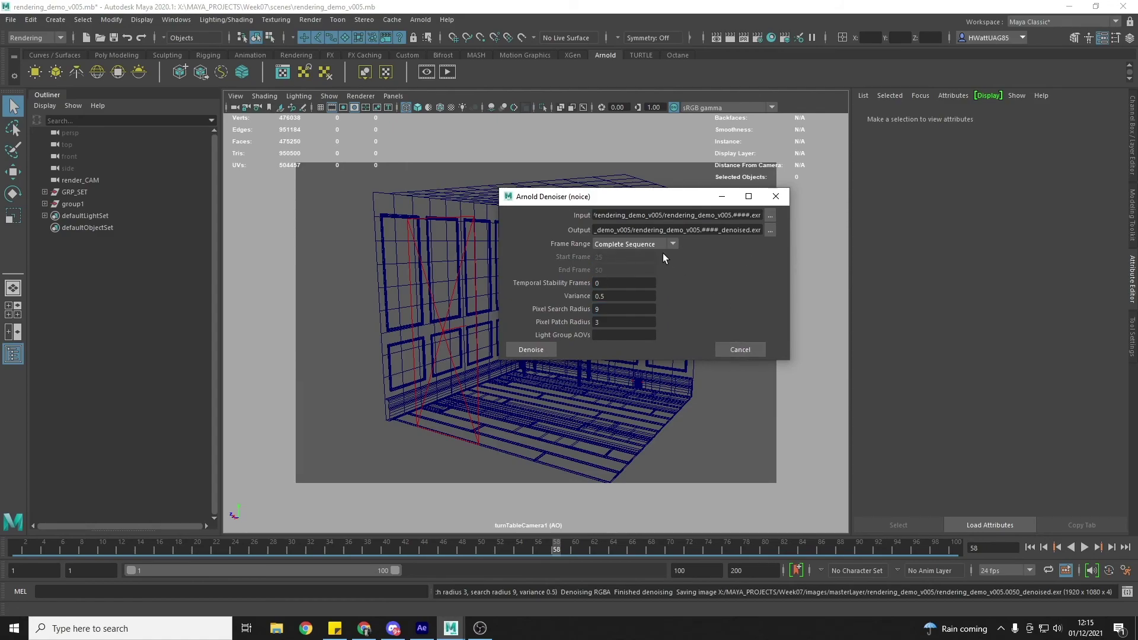